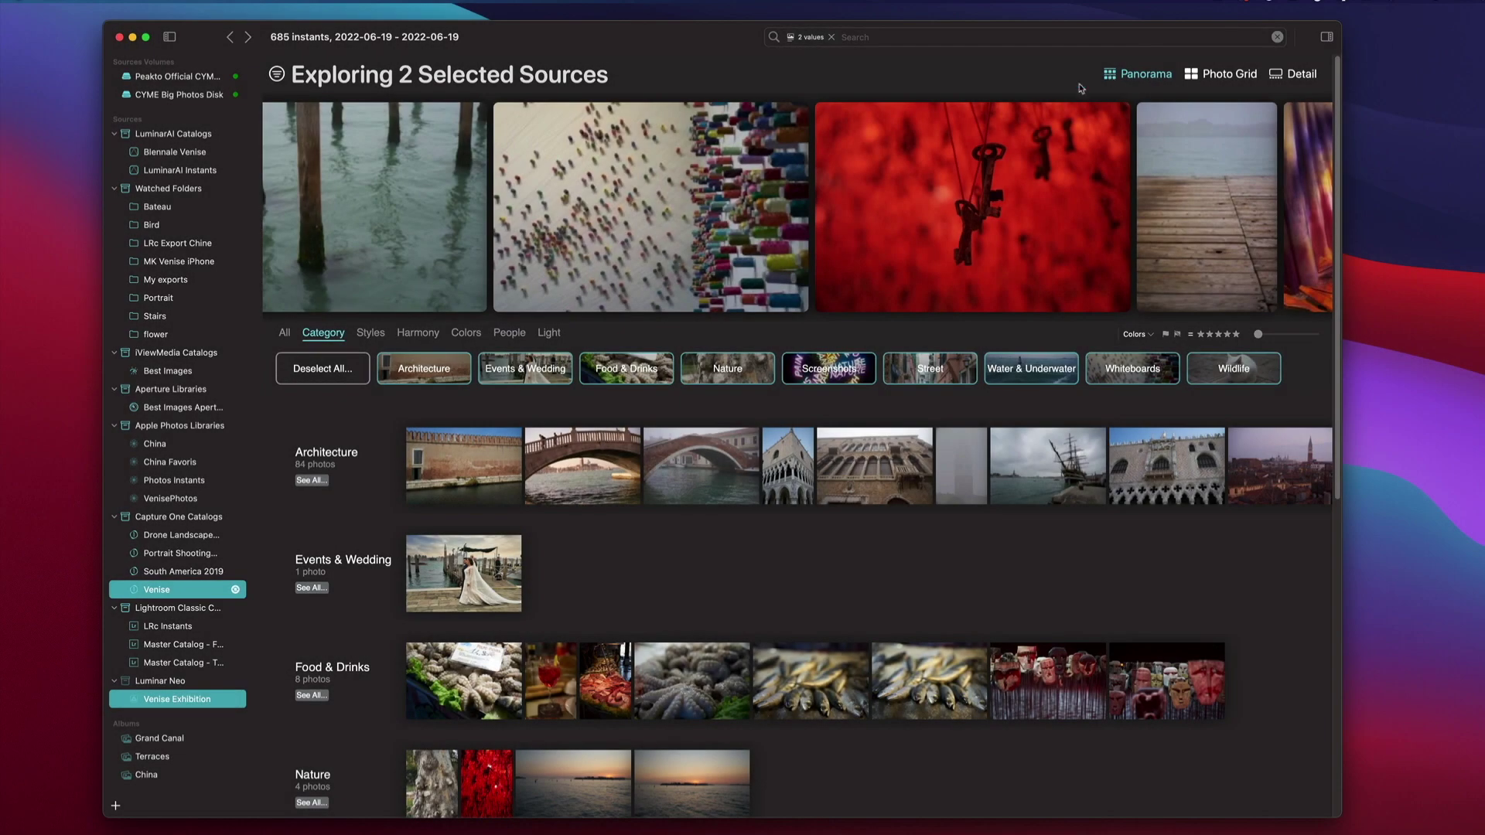
# Examine the photos of the two selected sources in each category row, from Architecture down to Wildlife.
pyautogui.moveTo(874, 216)
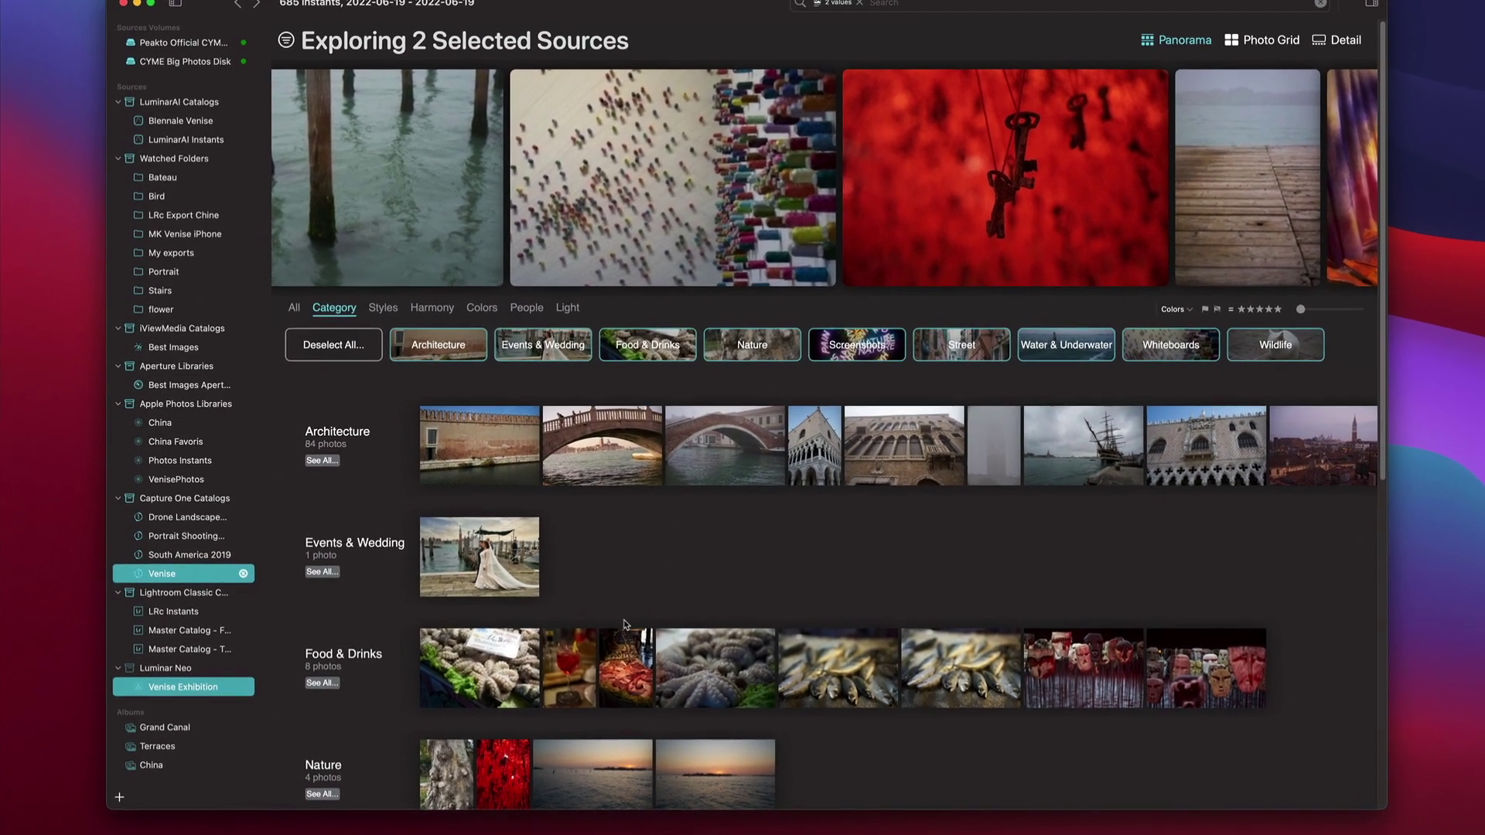
pyautogui.scroll(-2, 717, 576)
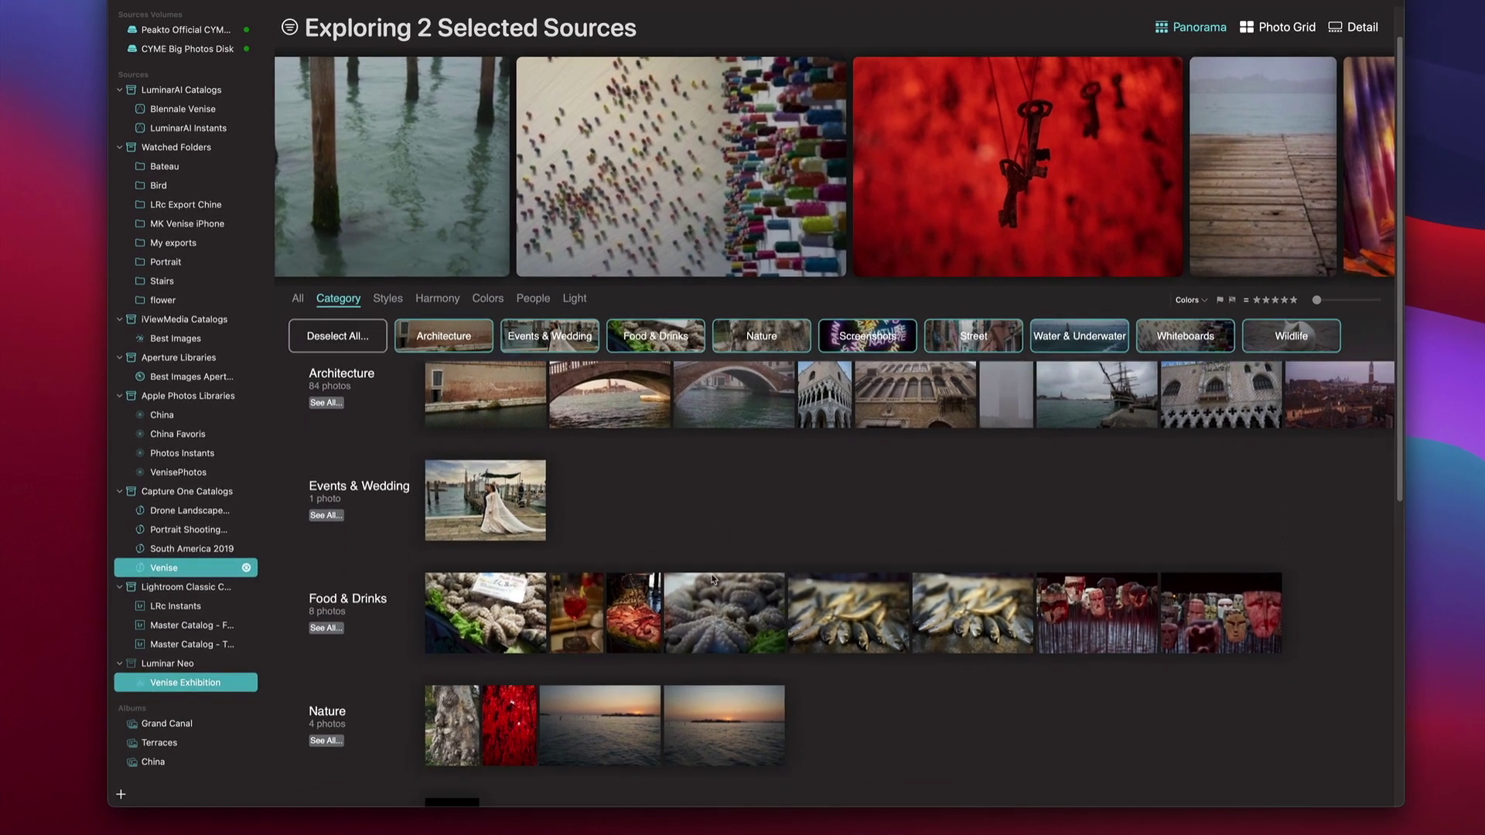
pyautogui.scroll(-3, 712, 579)
pyautogui.scroll(5, 713, 587)
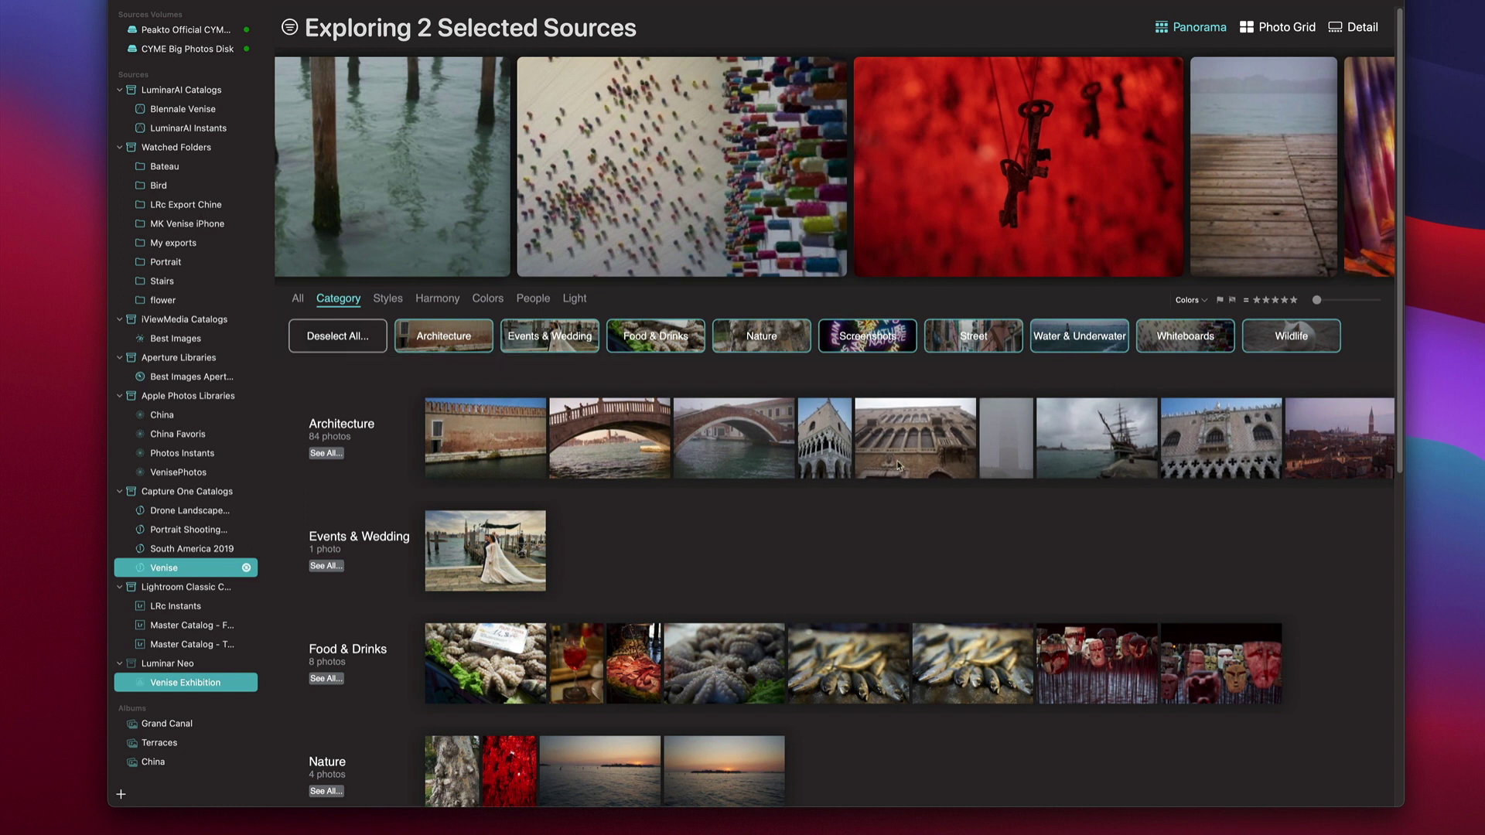
pyautogui.scroll(-5, 845, 528)
pyautogui.scroll(-3, 846, 529)
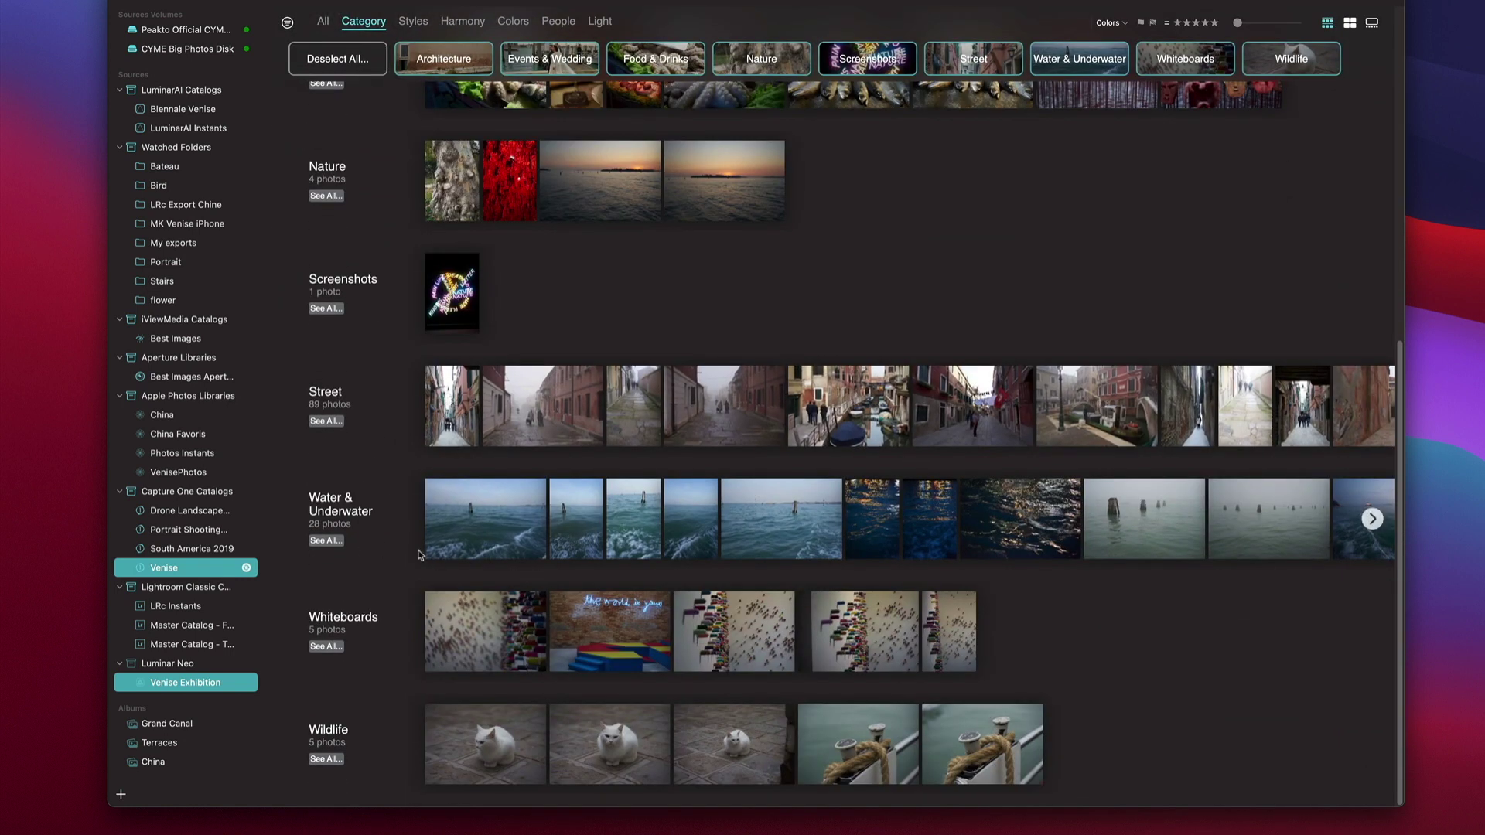
pyautogui.scroll(2, 993, 530)
pyautogui.scroll(5, 993, 531)
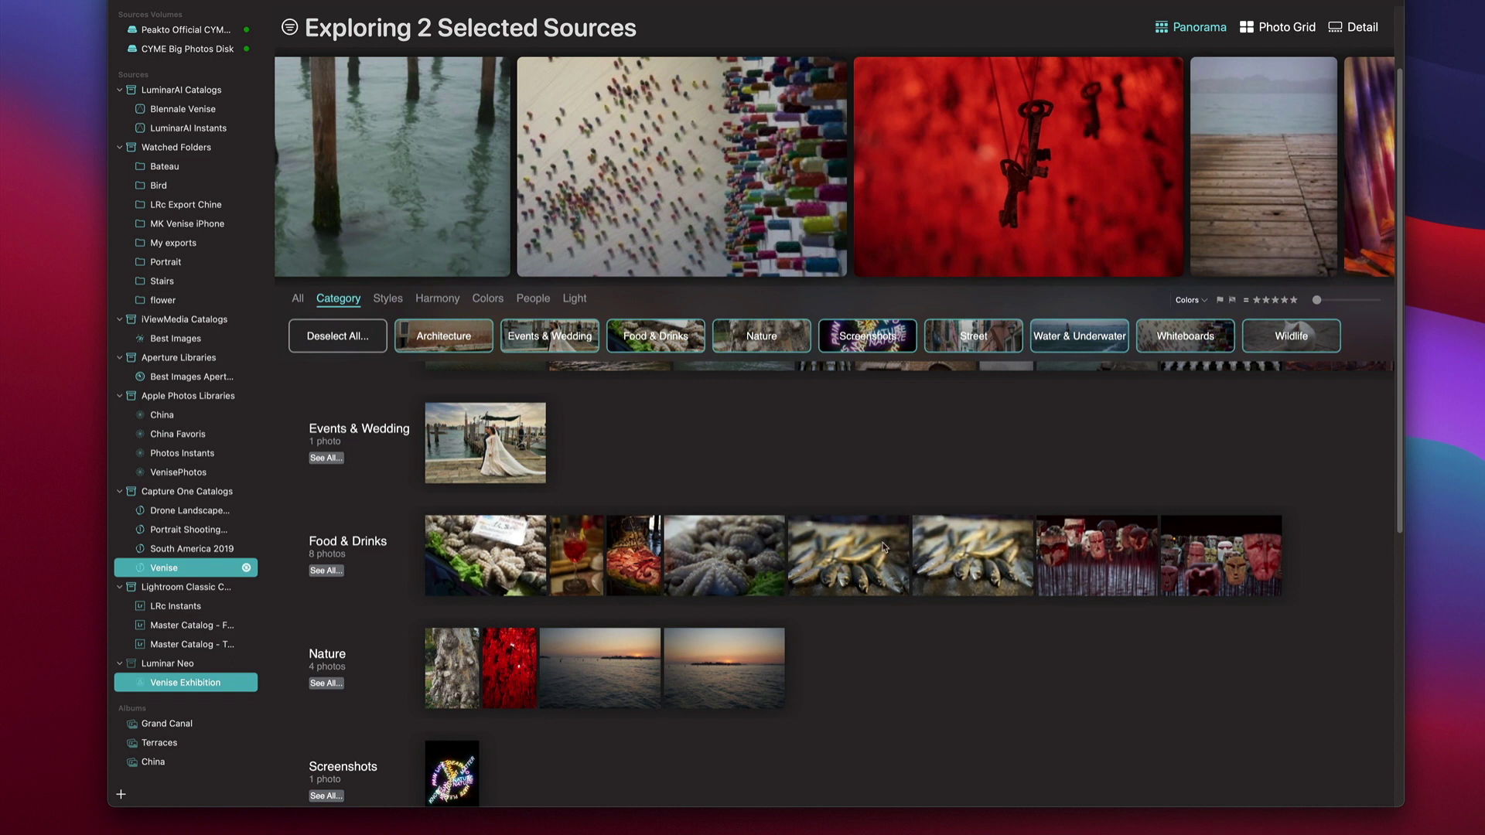
pyautogui.scroll(1, 939, 578)
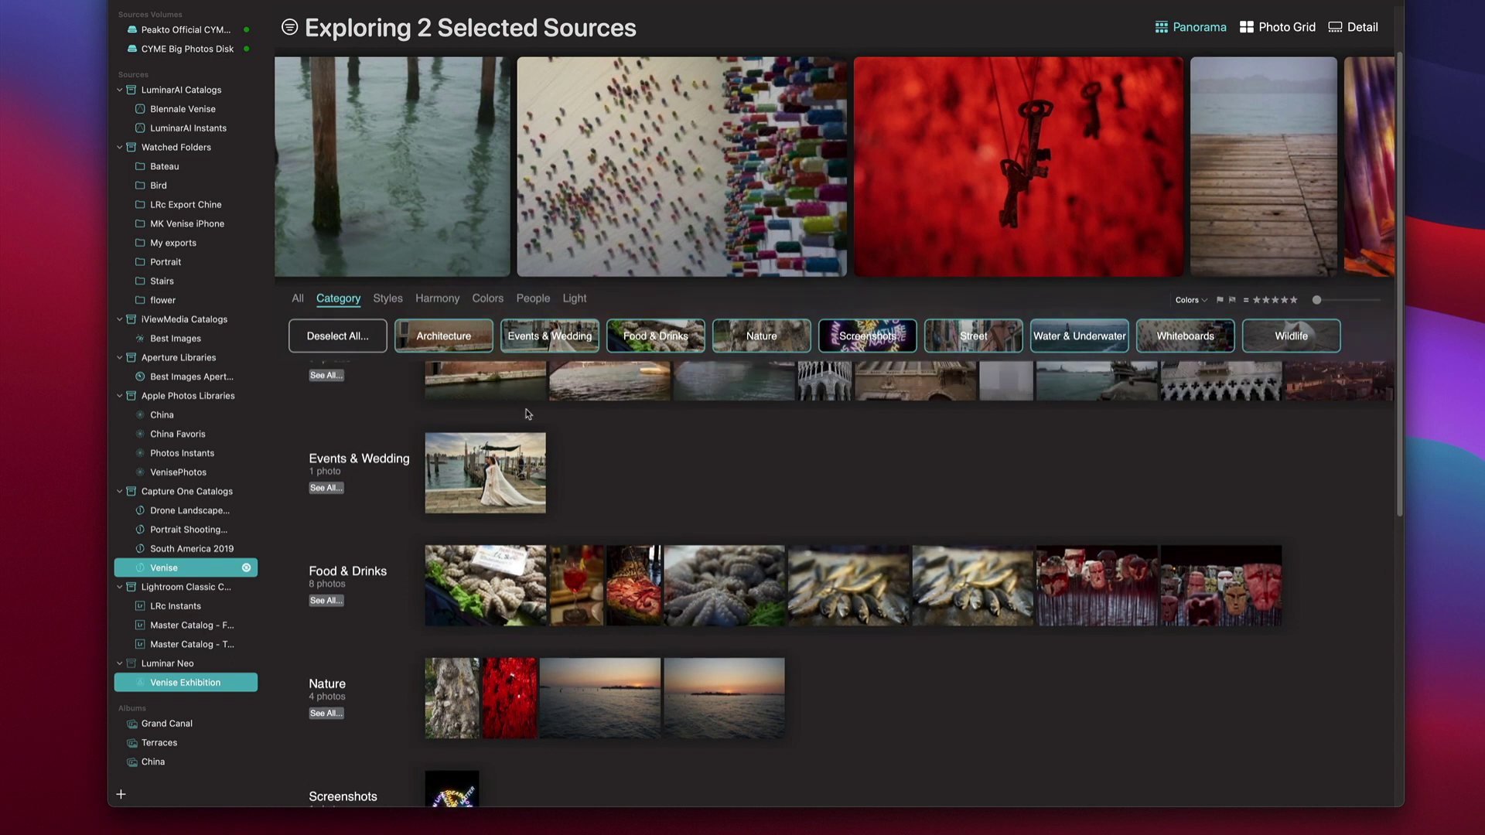
# Group the photos by style and look through the Abstract, Aerial, Close Up and Night rows.
pyautogui.click(388, 298)
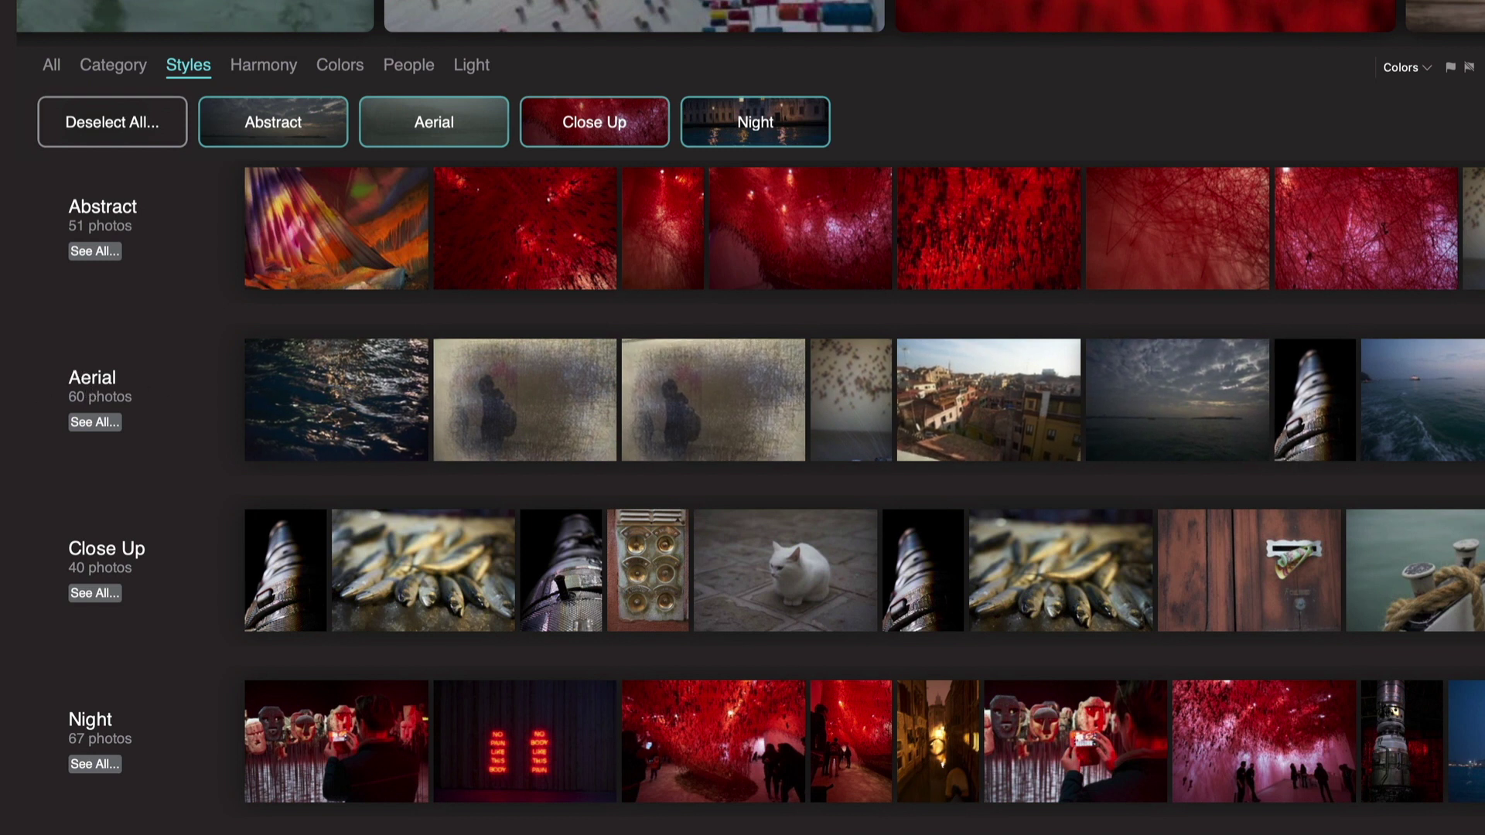
pyautogui.hscroll(5, 742, 399)
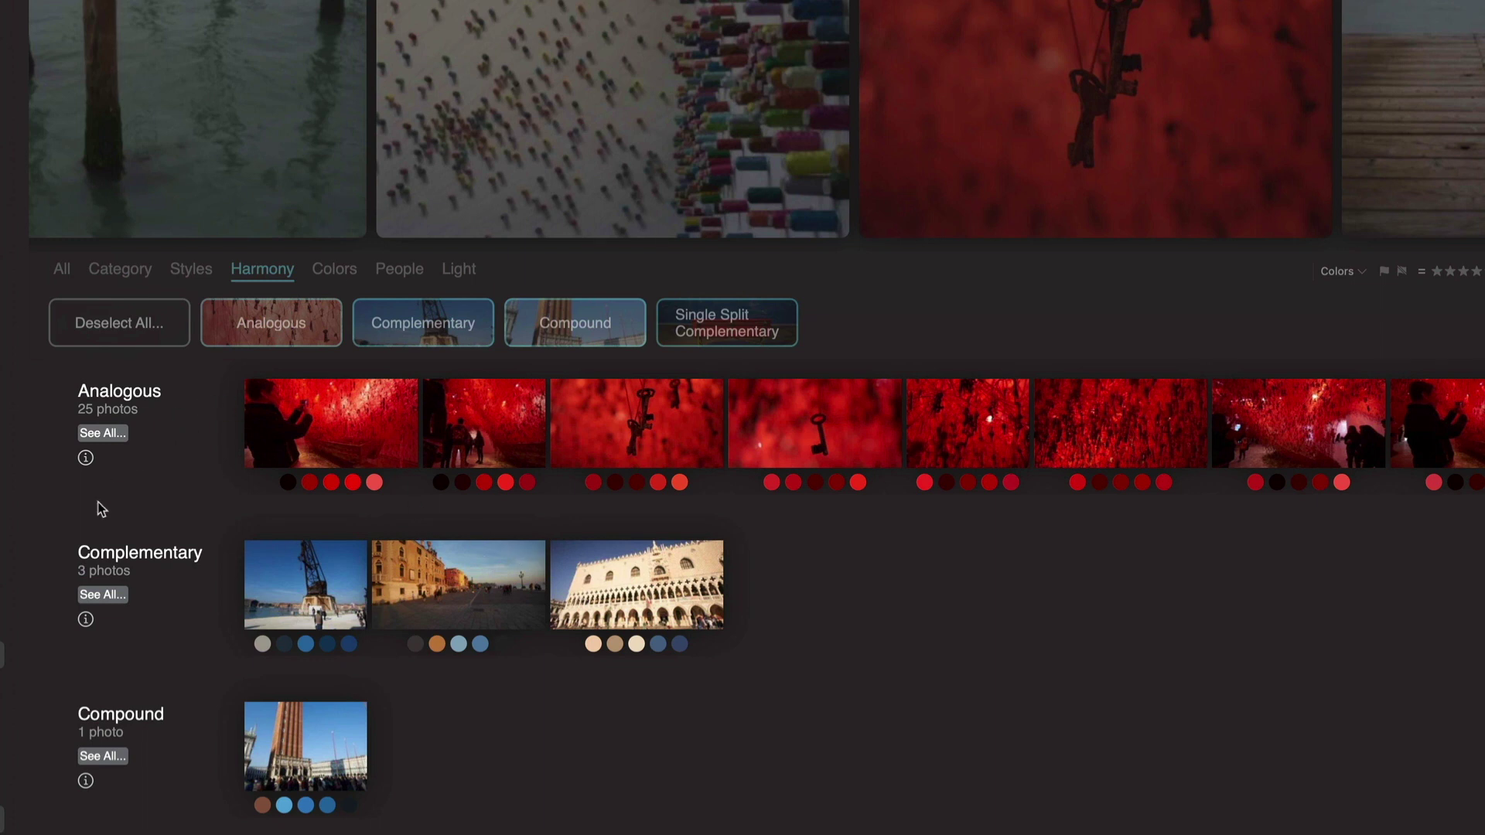
# Read the explanations of the analogous and complementary color schemes, and browse further along the Analogous photo row.
pyautogui.click(86, 458)
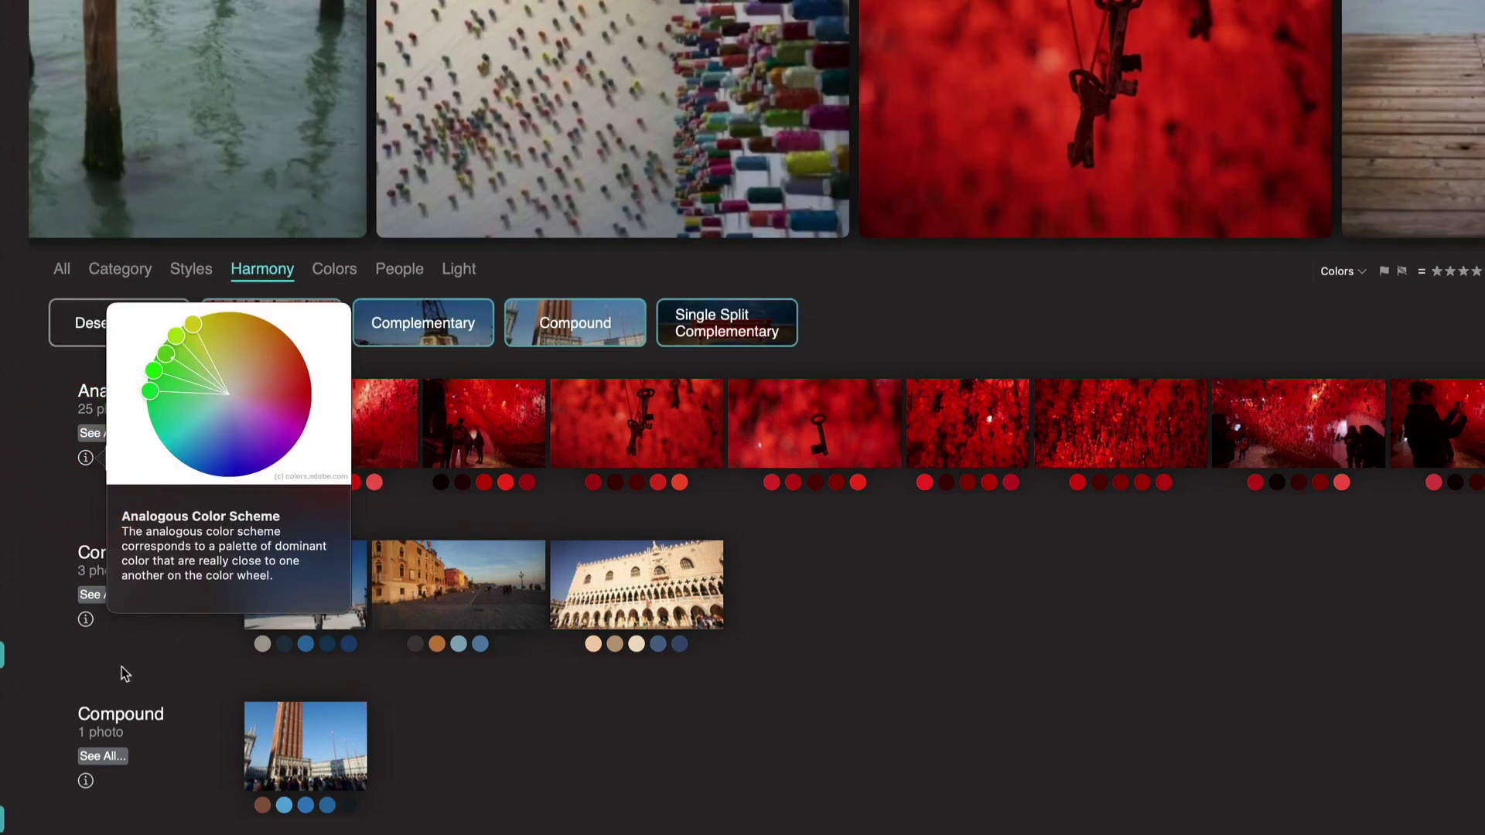
pyautogui.click(85, 620)
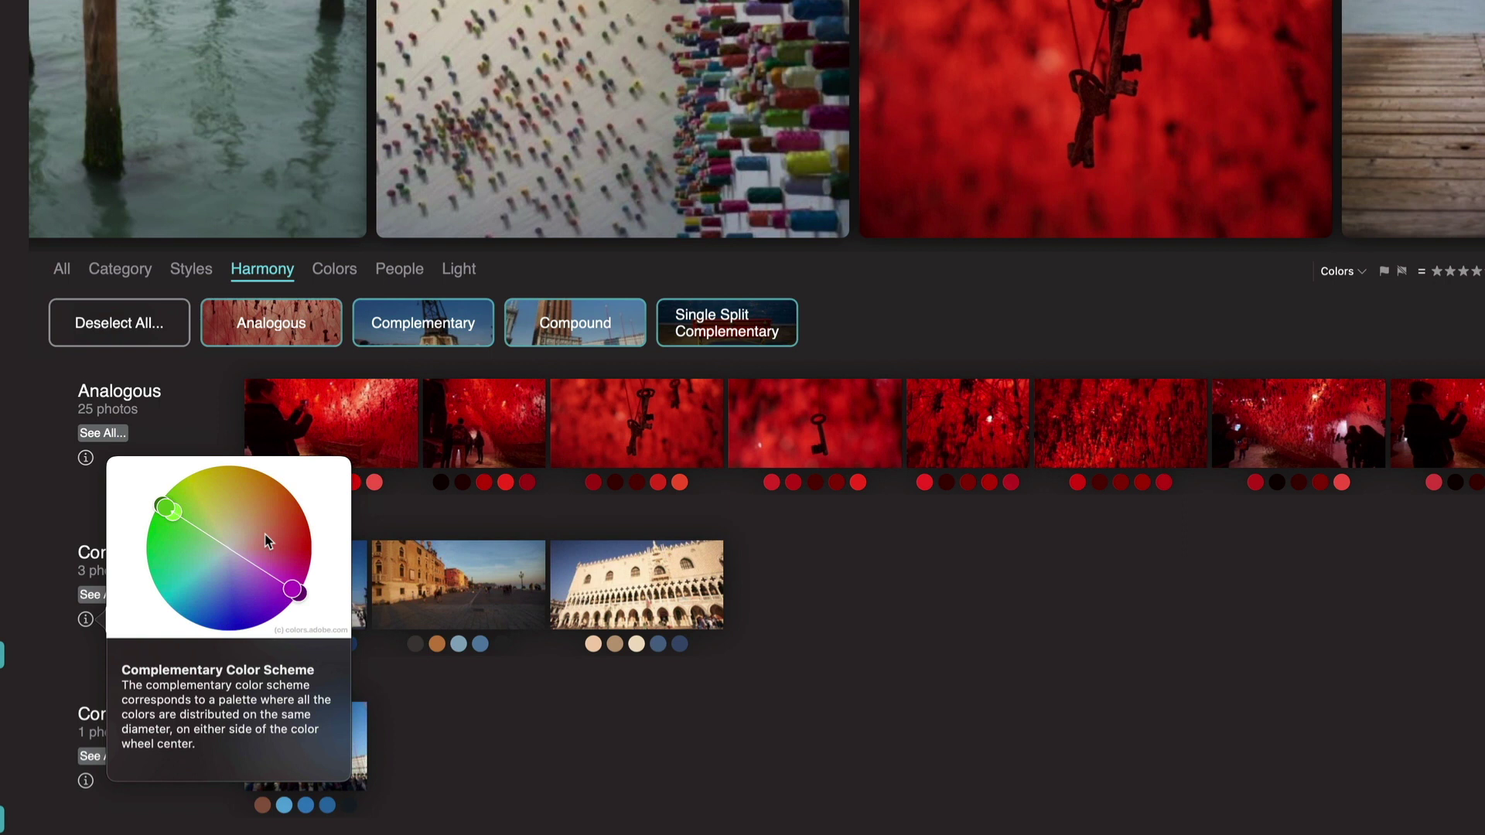
pyautogui.click(481, 754)
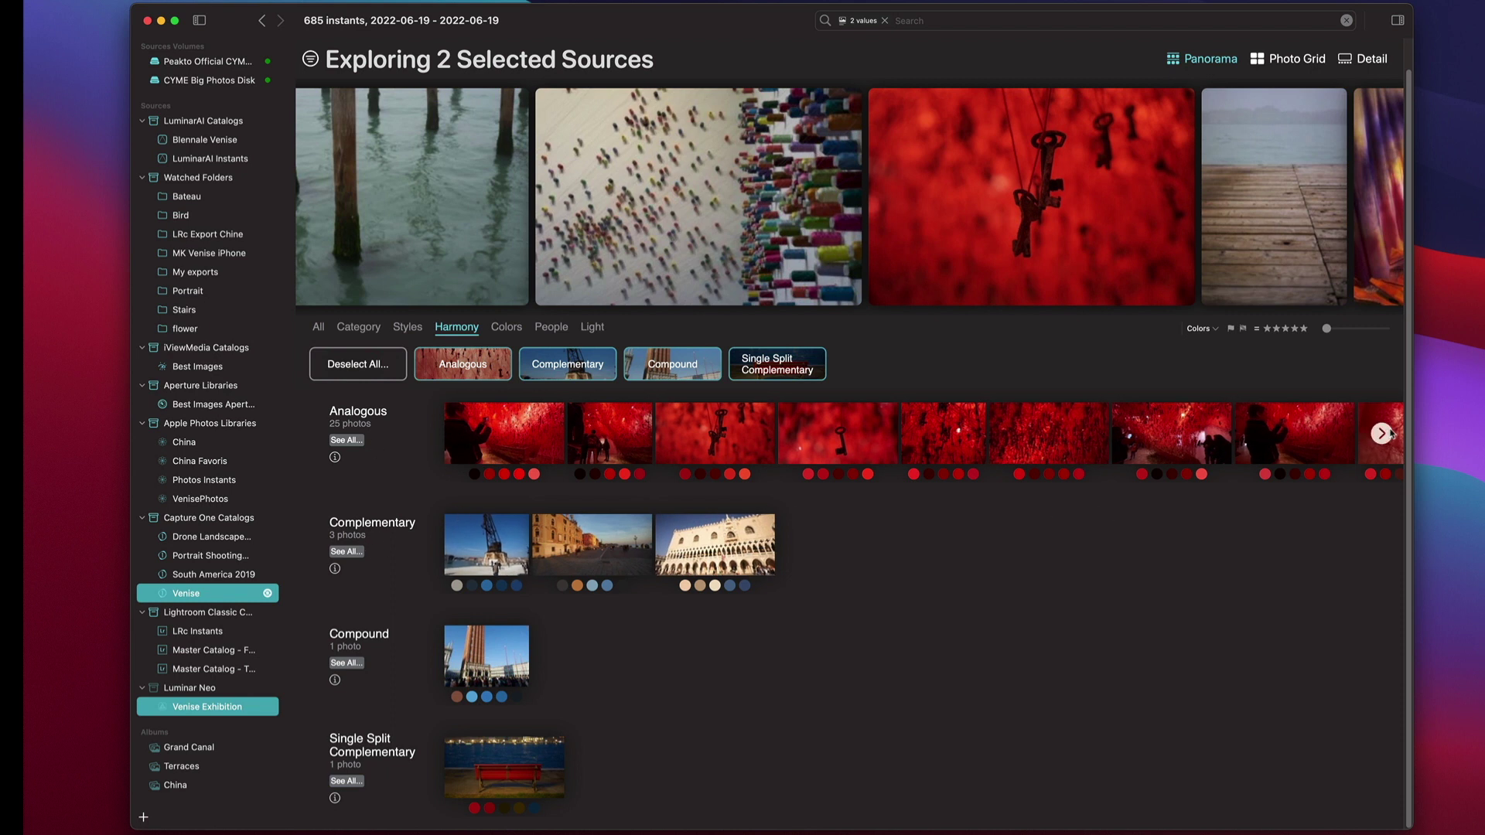
pyautogui.click(1388, 434)
pyautogui.click(1388, 434)
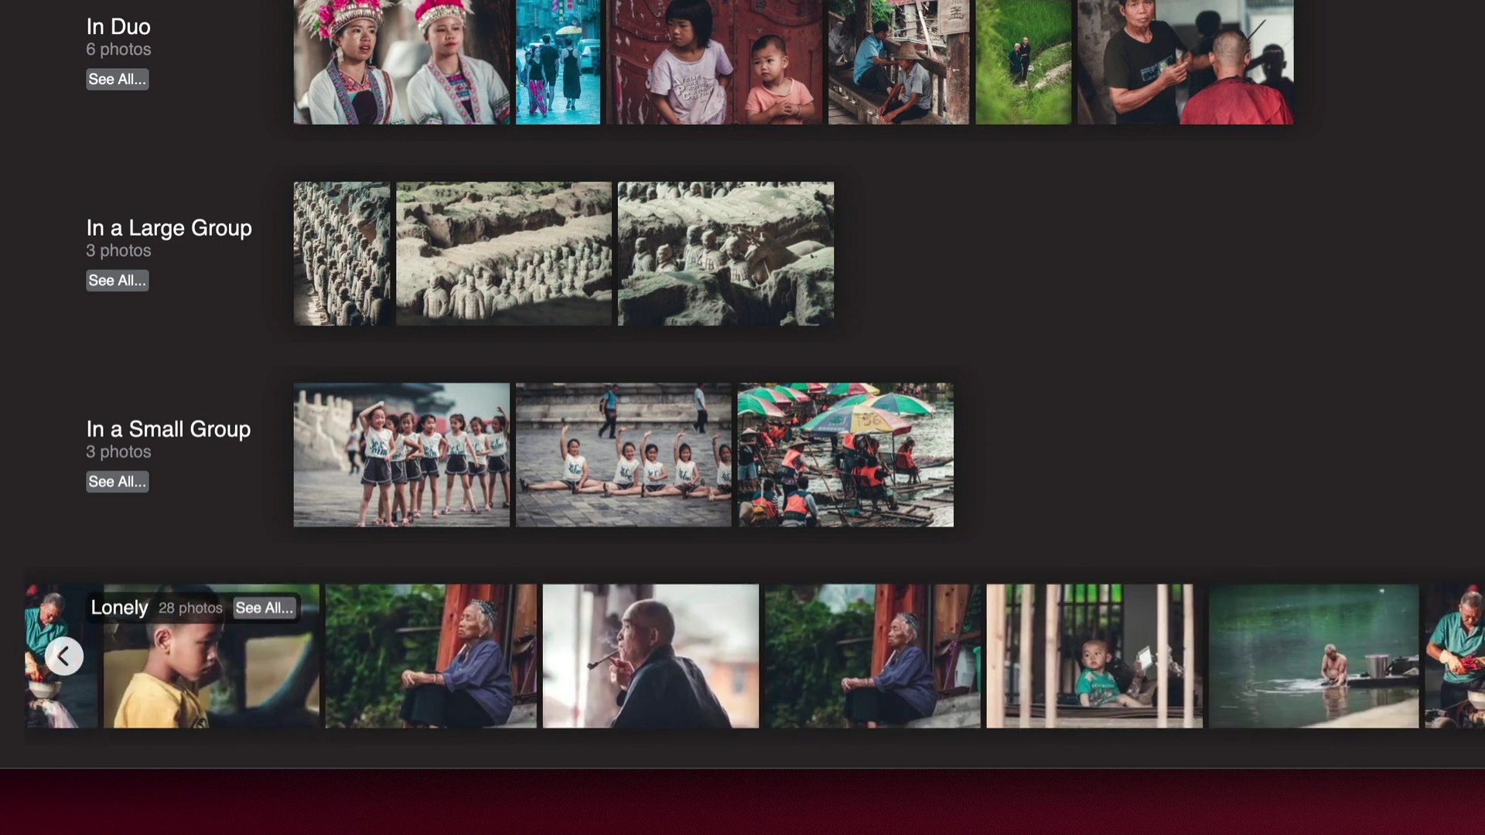
# Return to the start of the Lonely row and review the photo rows grouped by number of people.
pyautogui.click(63, 656)
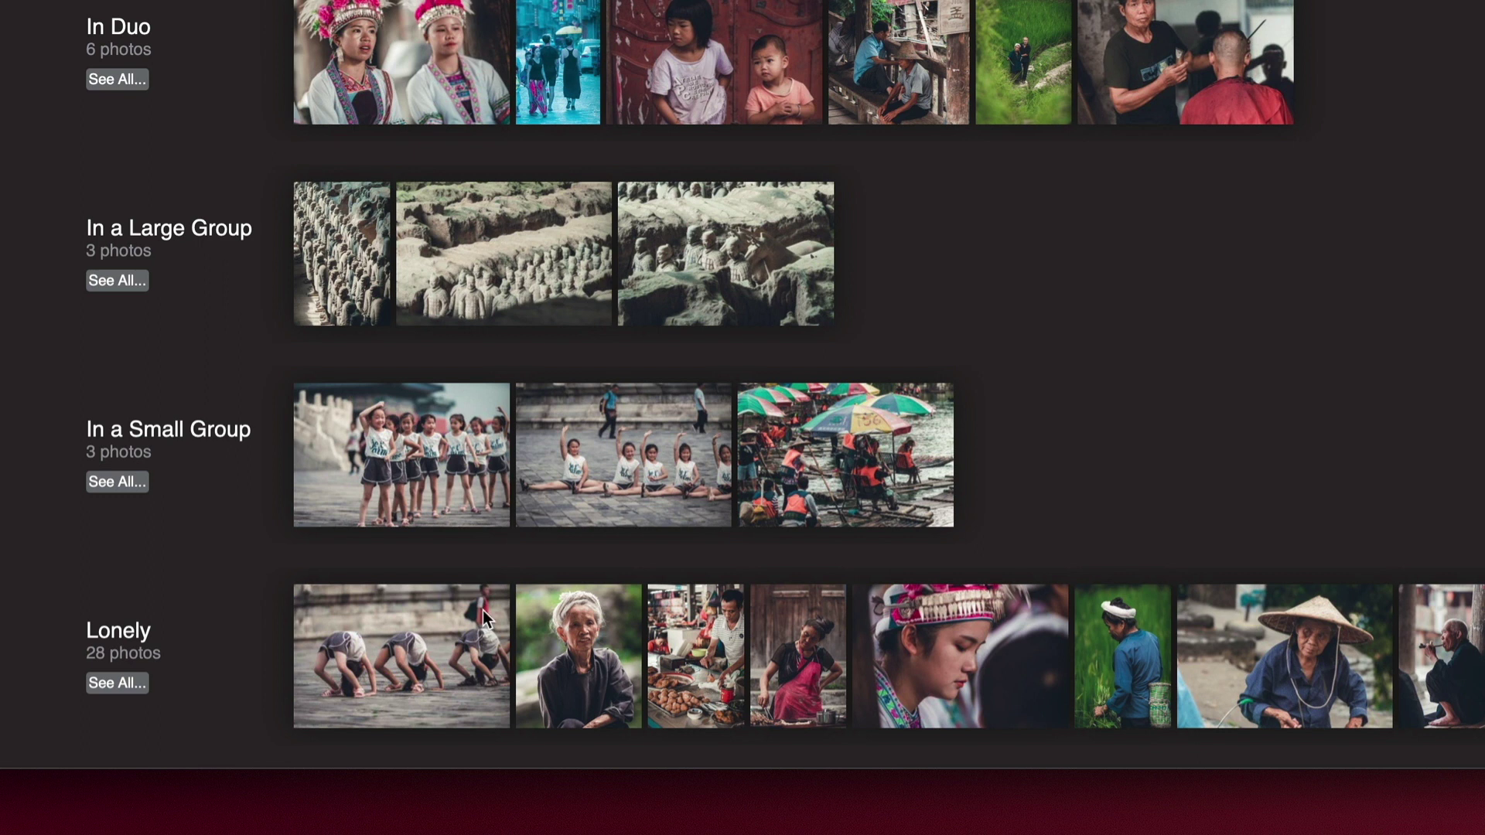
pyautogui.scroll(1, 983, 456)
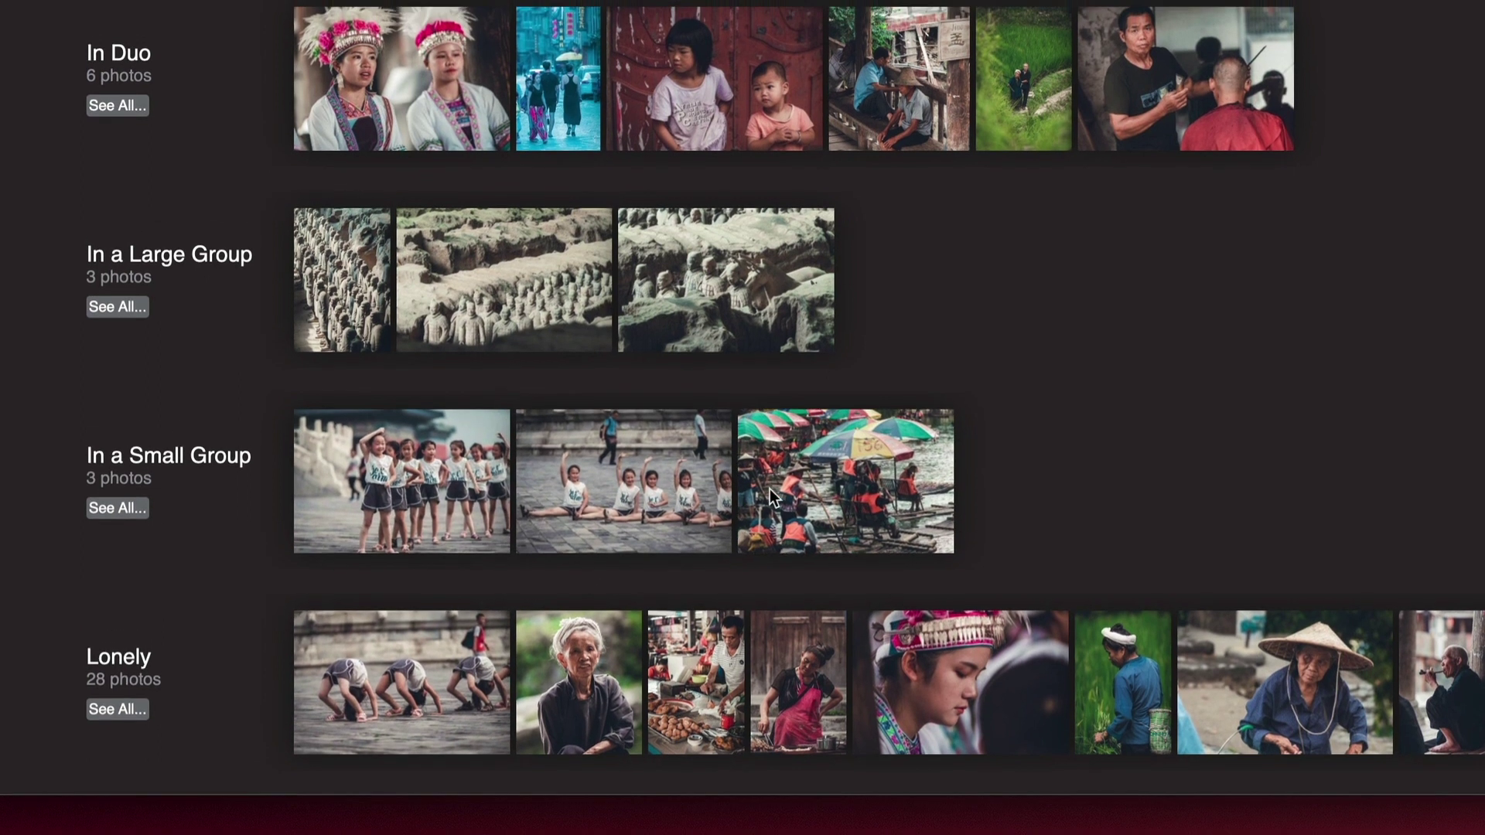
pyautogui.scroll(3, 768, 489)
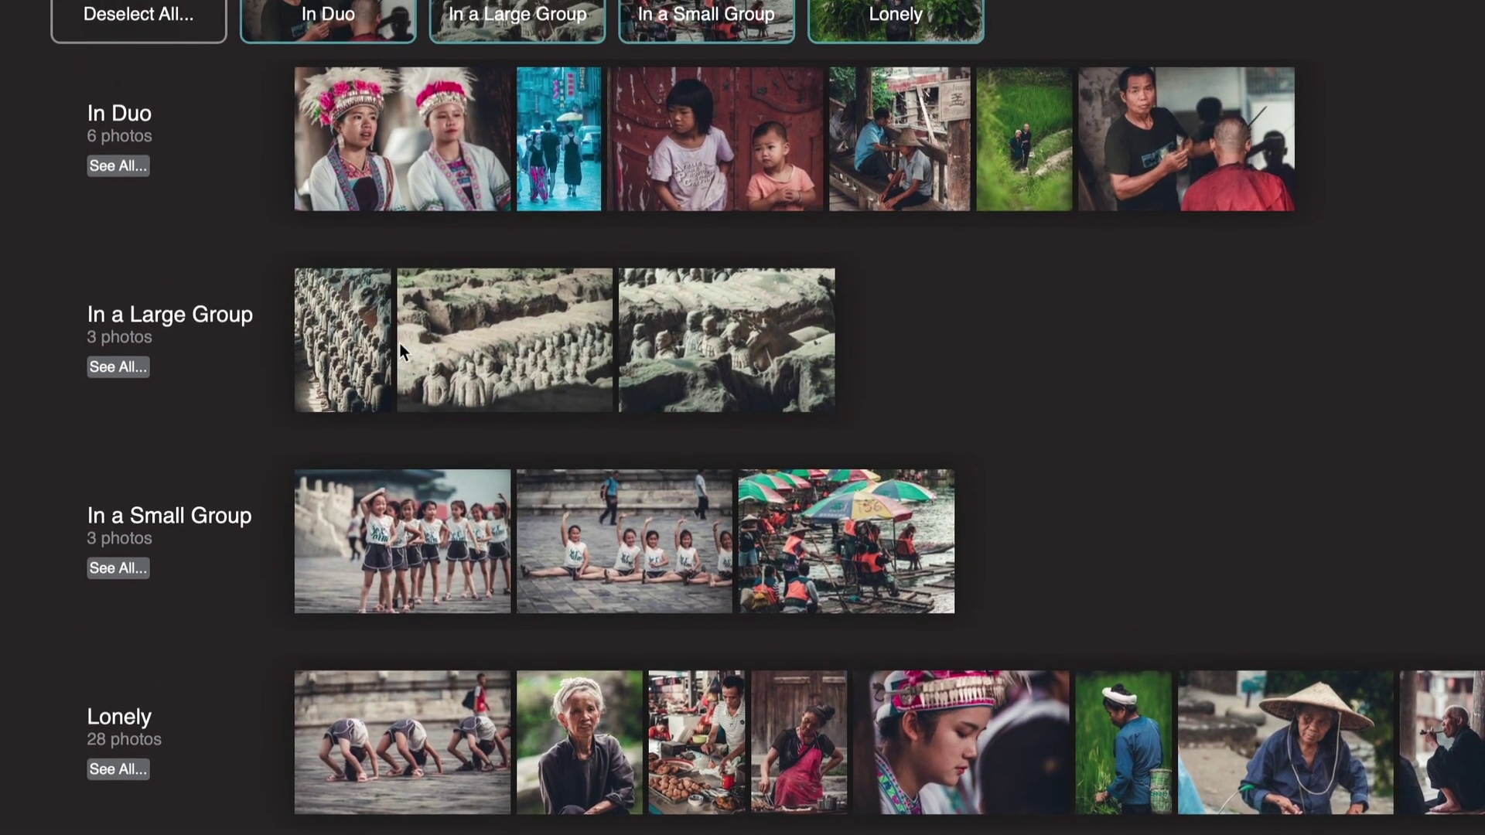
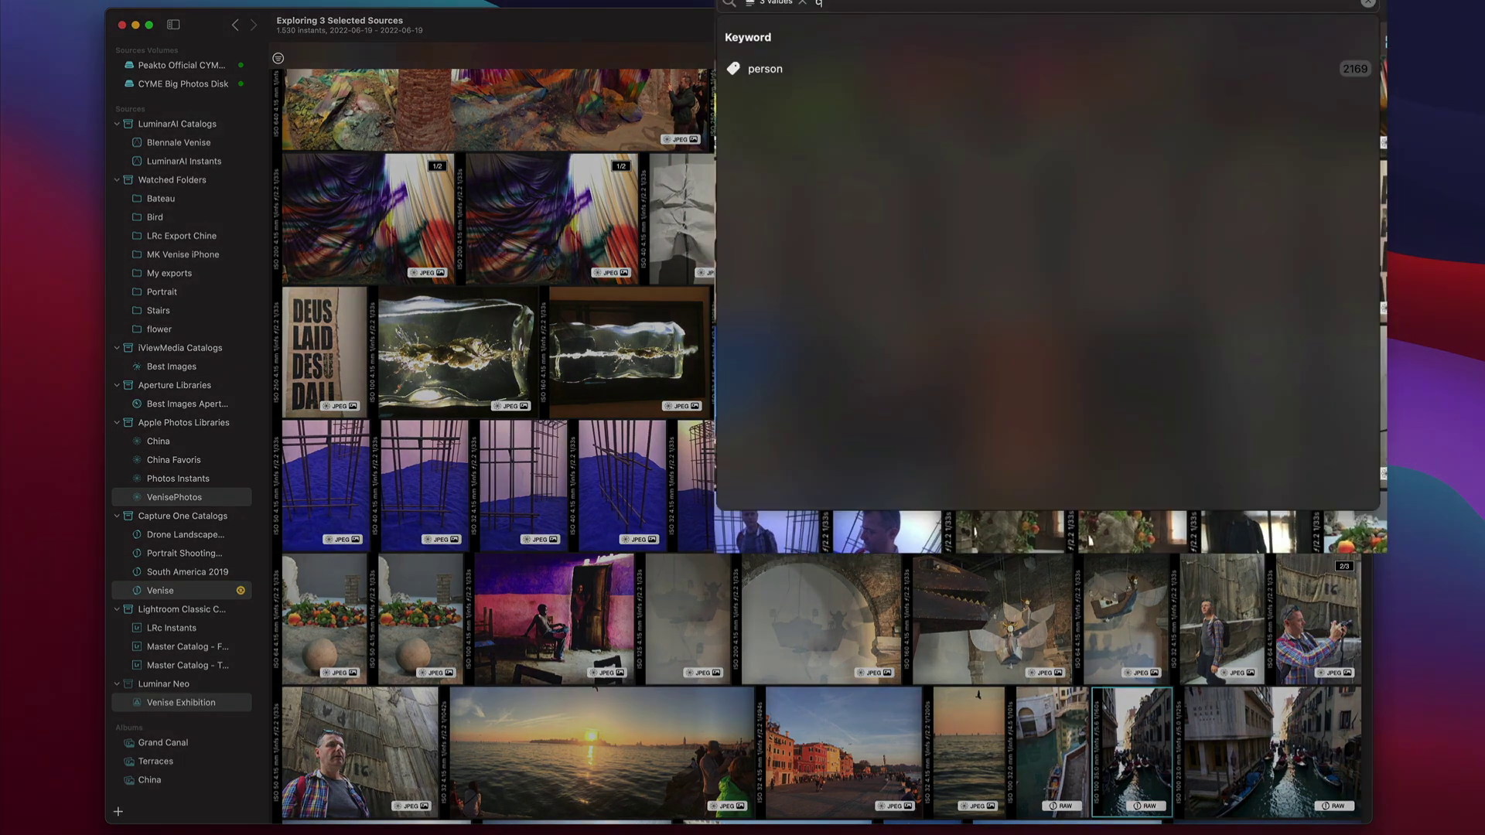
# Filter the photos of the three selected sources by the keyword "canal urban".
pyautogui.press('BackSpace')
pyautogui.write('nal')
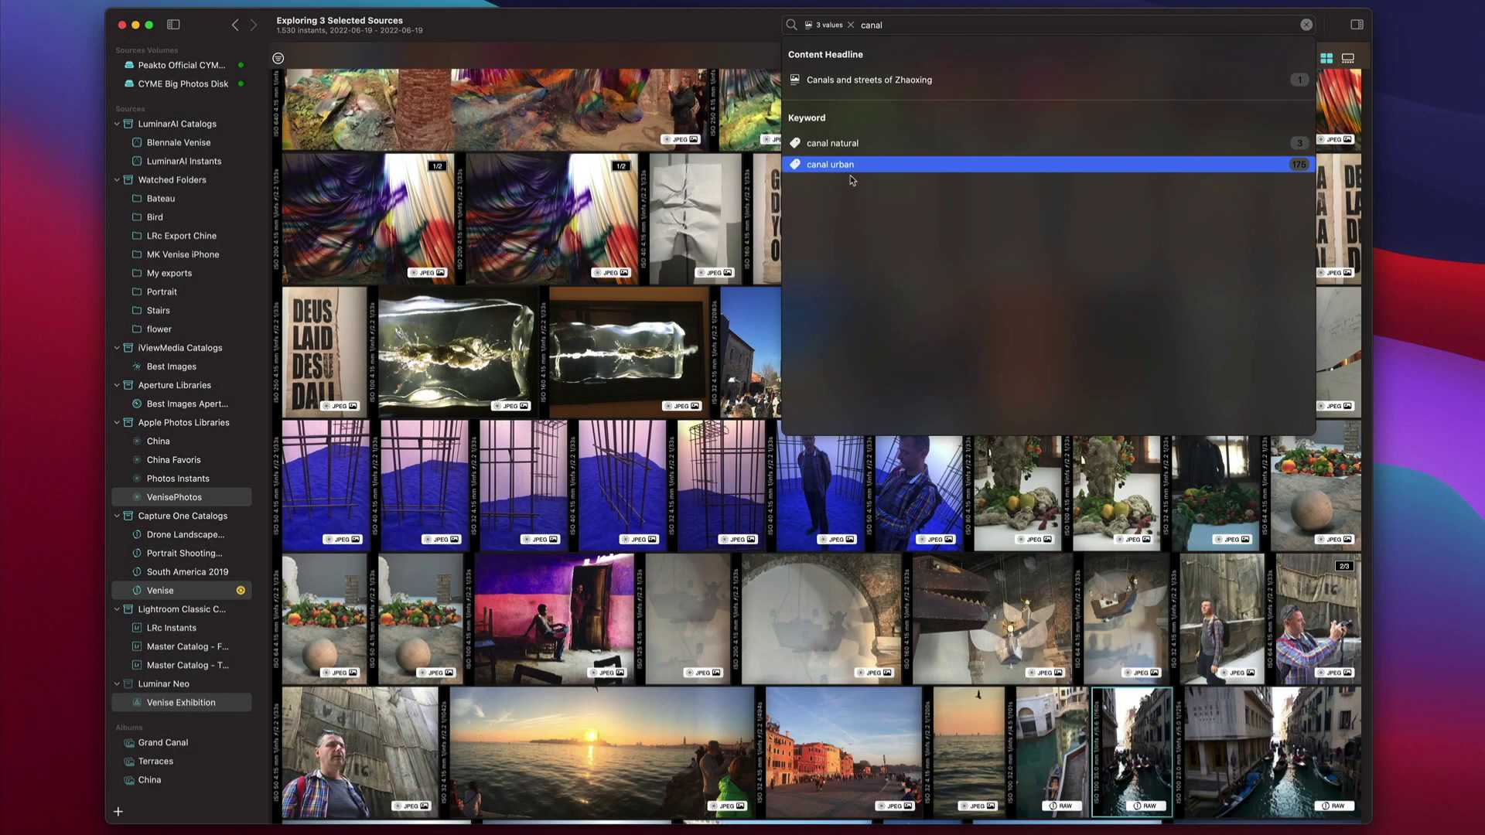
pyautogui.click(835, 165)
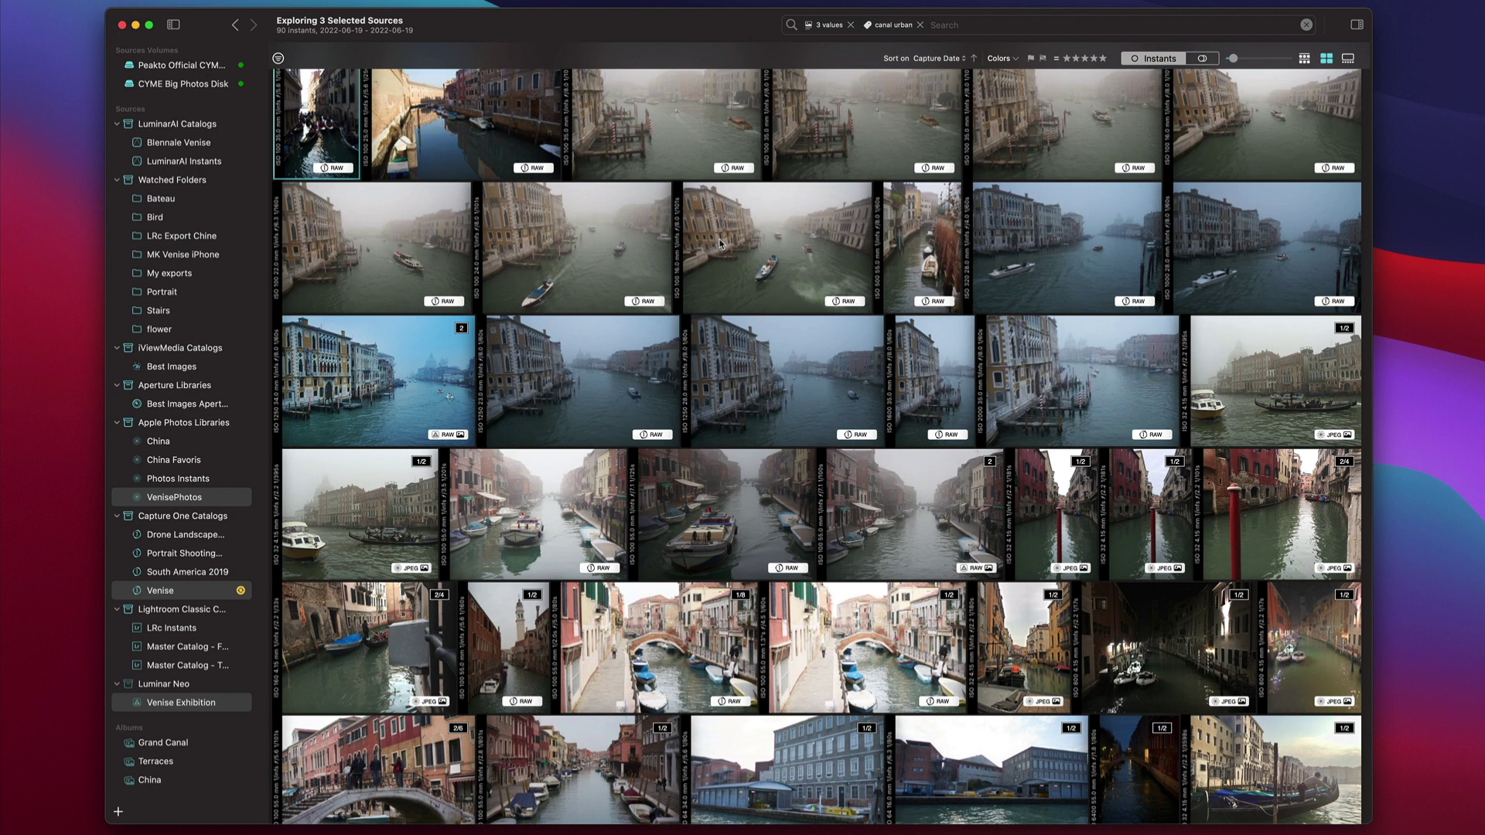
# Replace the "canal urban" search filter with the keyword "backpack".
pyautogui.click(920, 24)
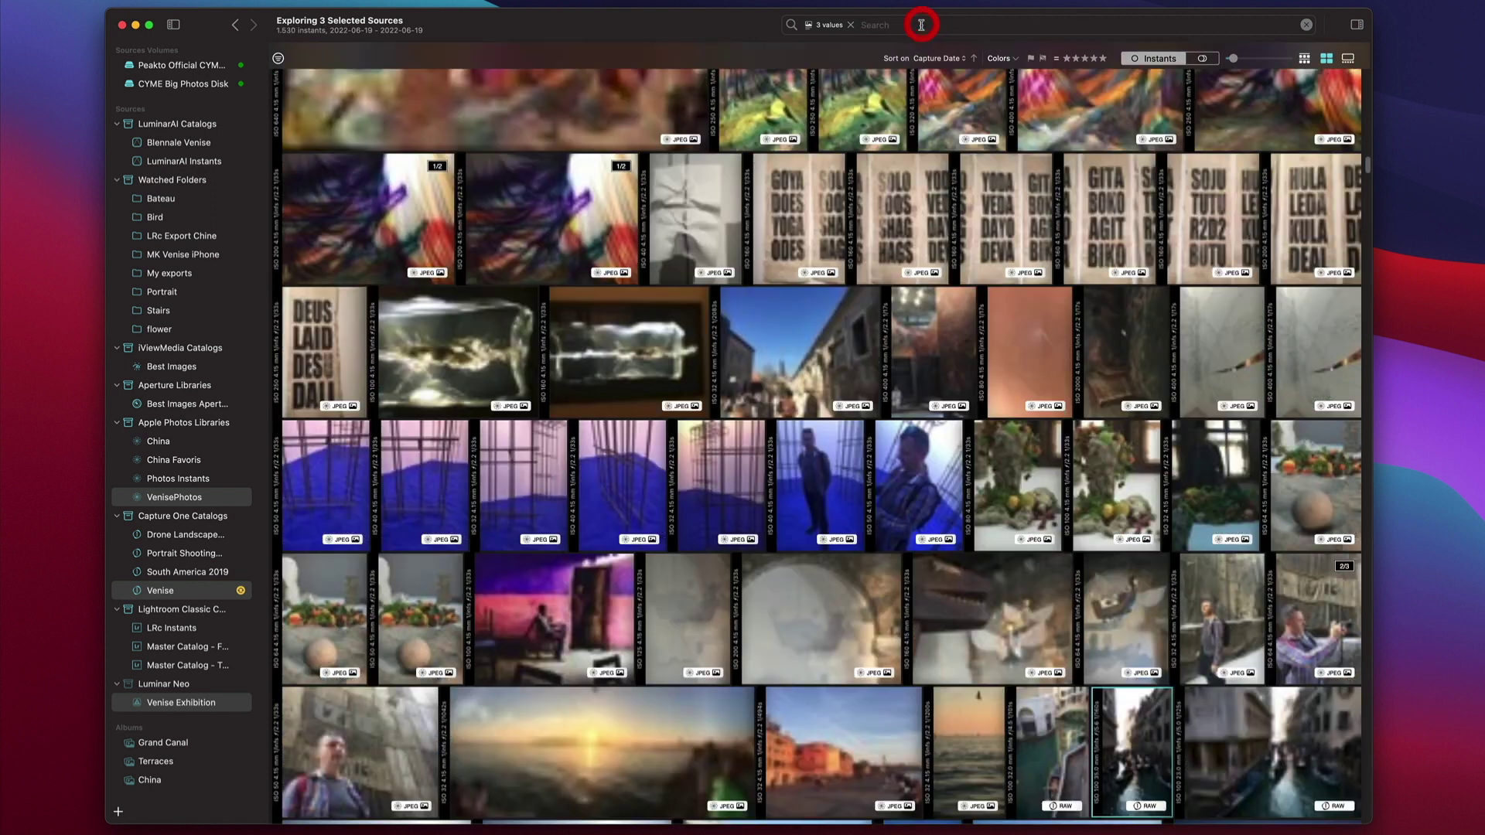
pyautogui.write('backback')
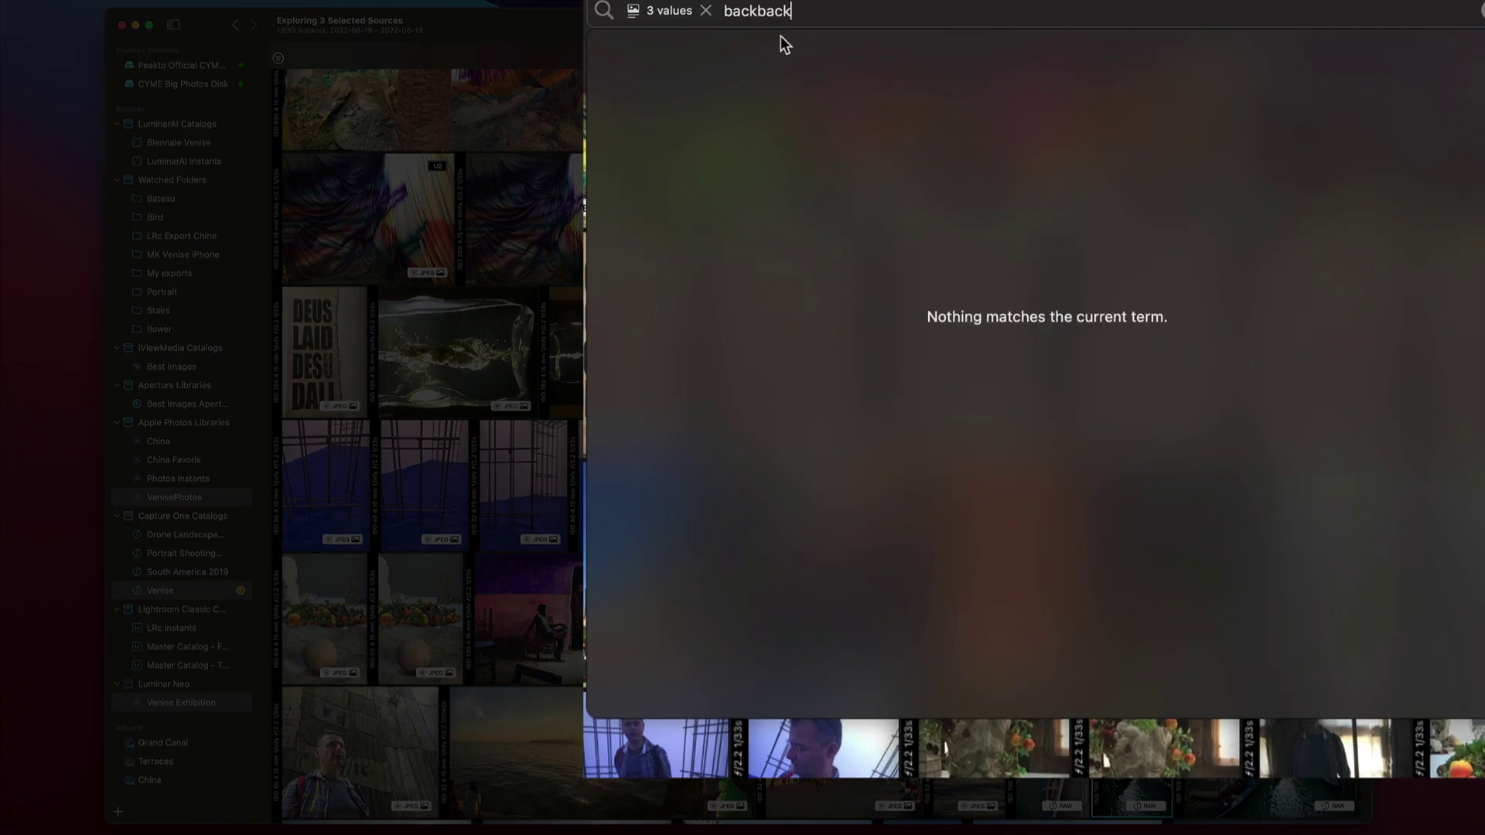
pyautogui.press('BackSpace')
pyautogui.press('BackSpace')
pyautogui.press('BackSpace')
pyautogui.press('BackSpace')
pyautogui.press('BackSpace')
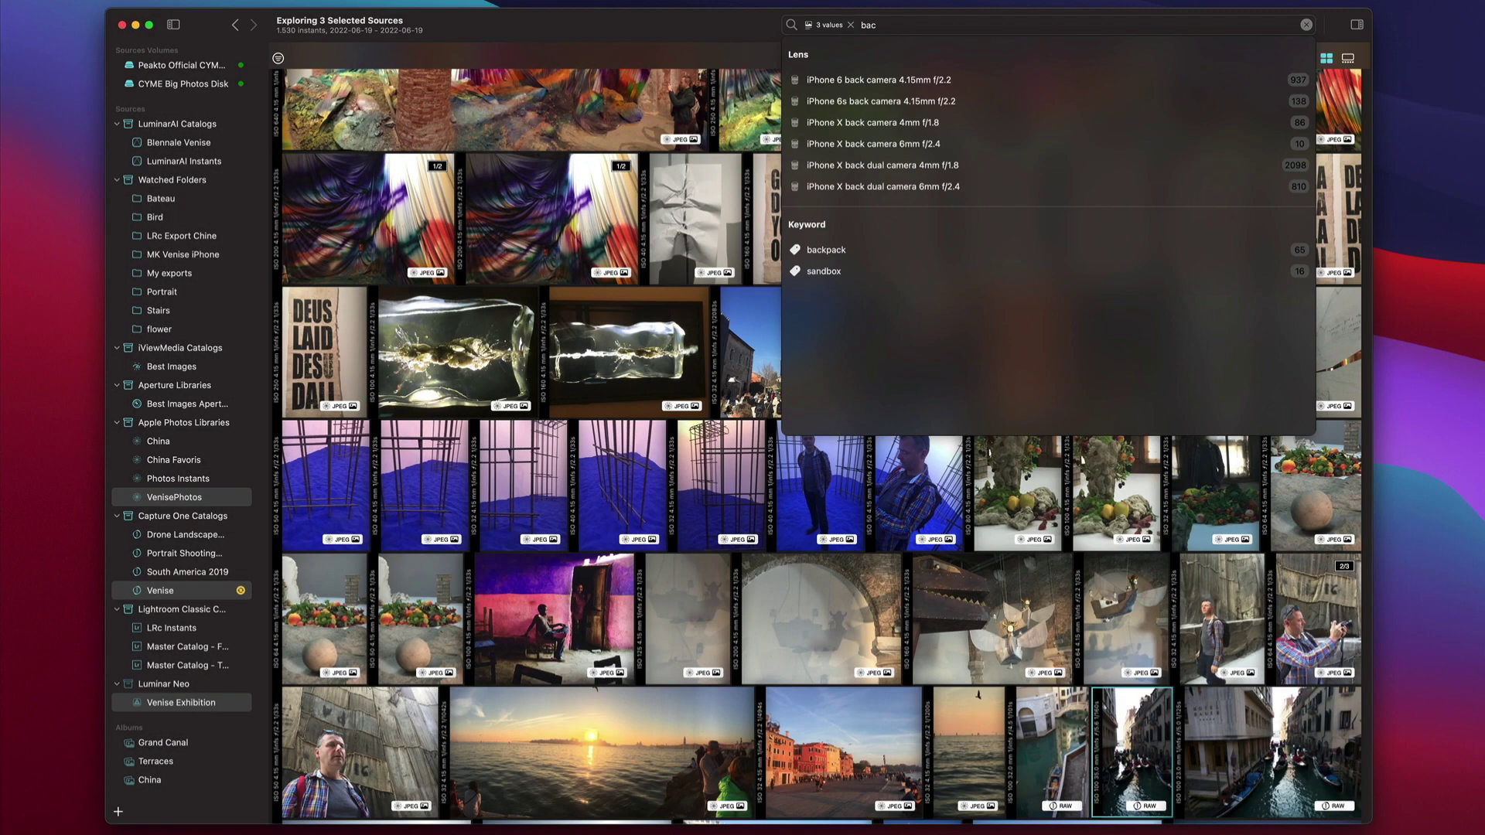
pyautogui.write('k')
pyautogui.click(835, 252)
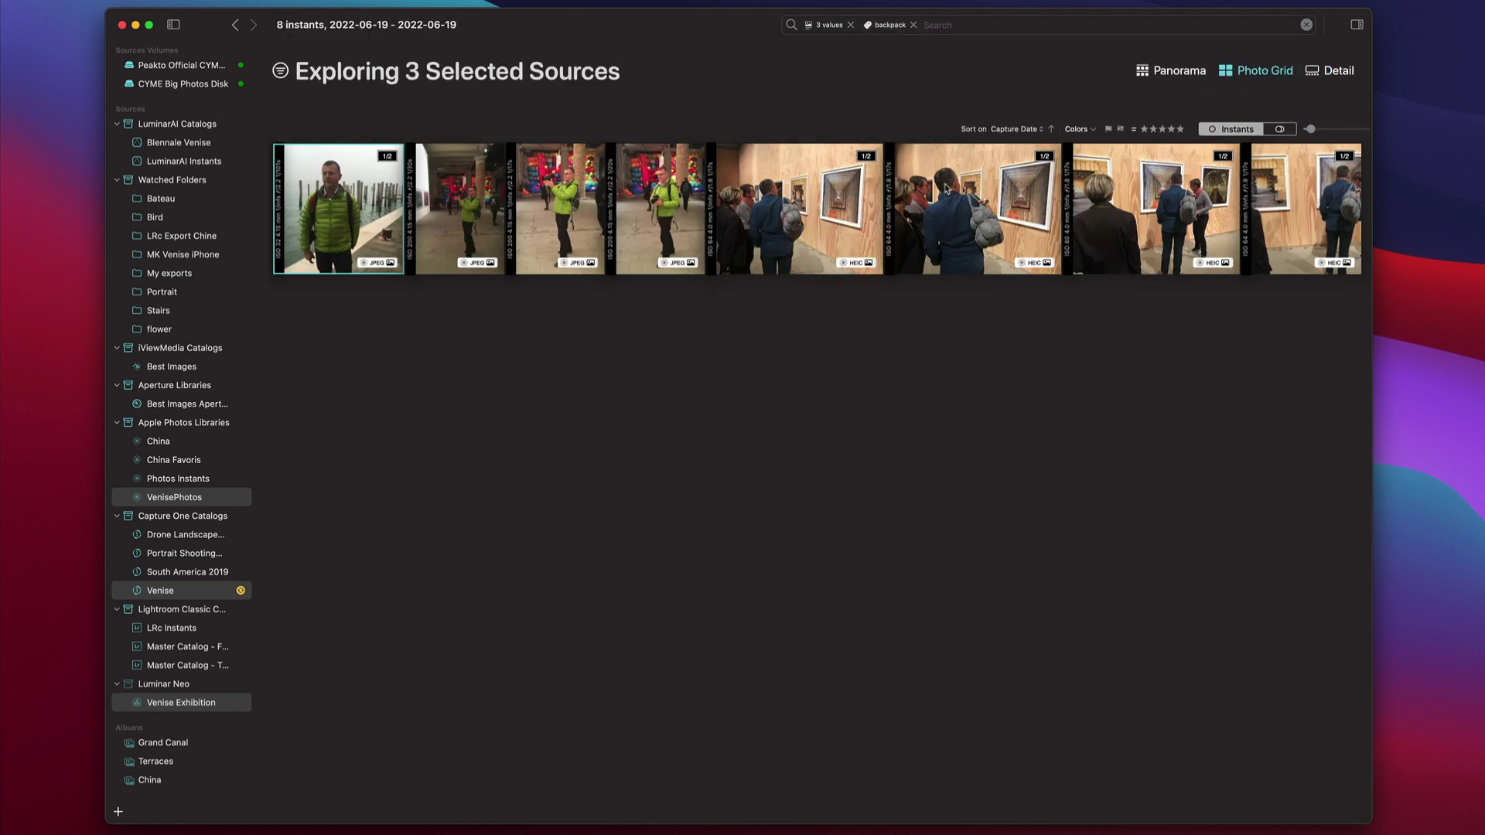
# Replace the "backpack" search filter with the keyword "person" and look through the matching photos.
pyautogui.click(913, 25)
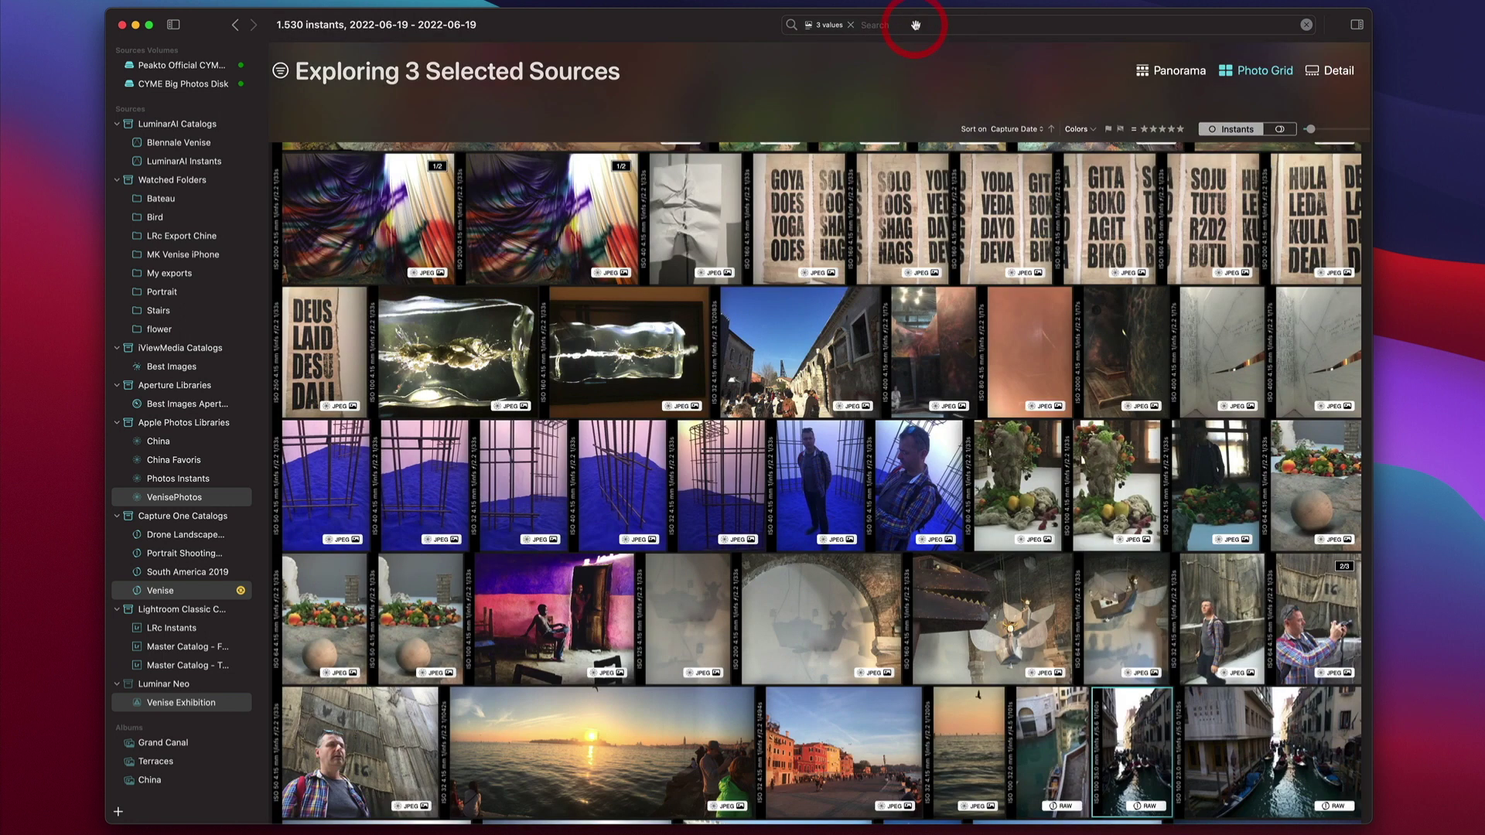
pyautogui.write('p')
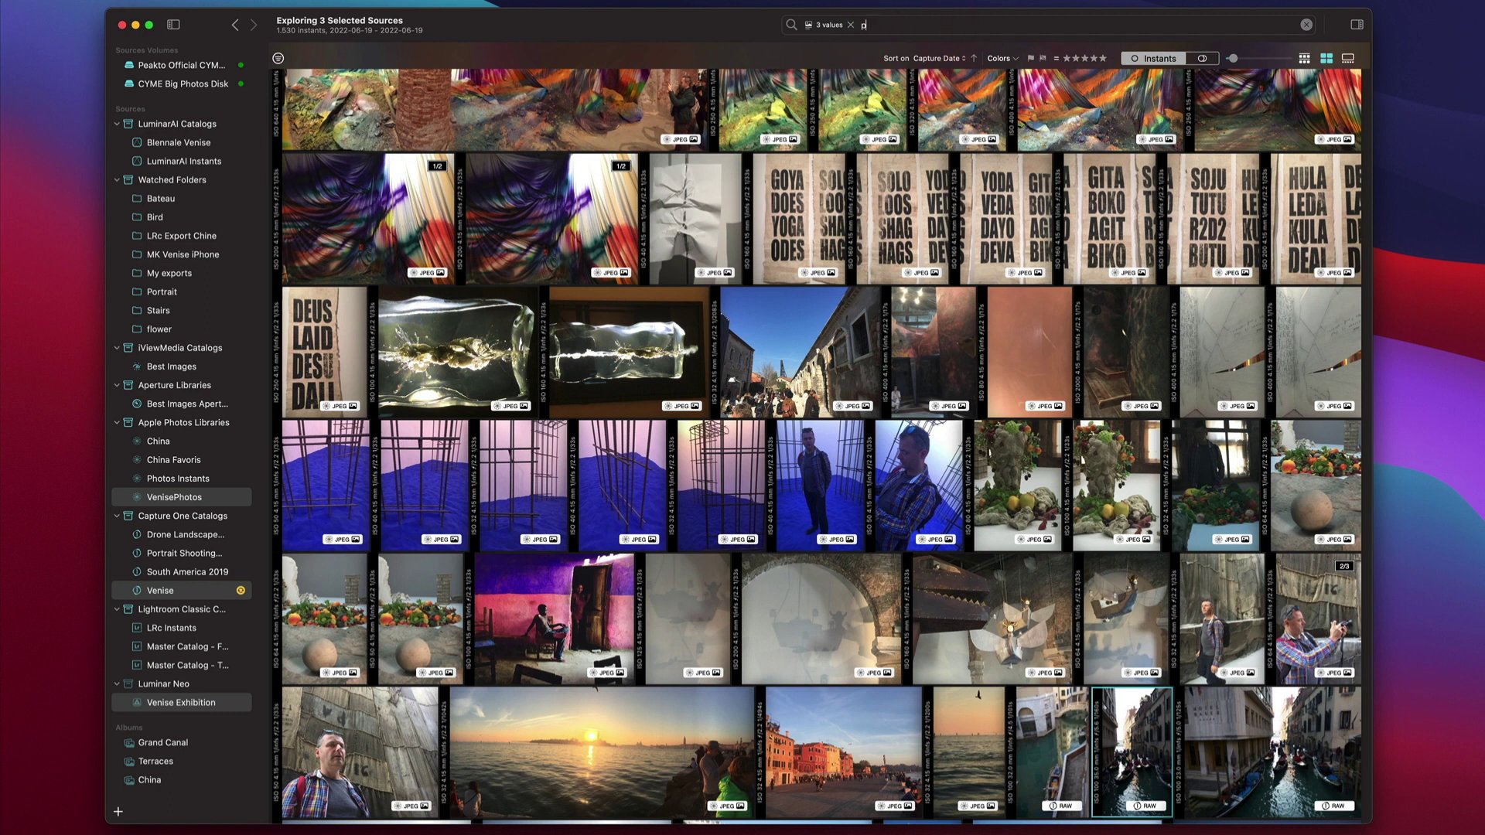
pyautogui.write('erson')
pyautogui.click(818, 84)
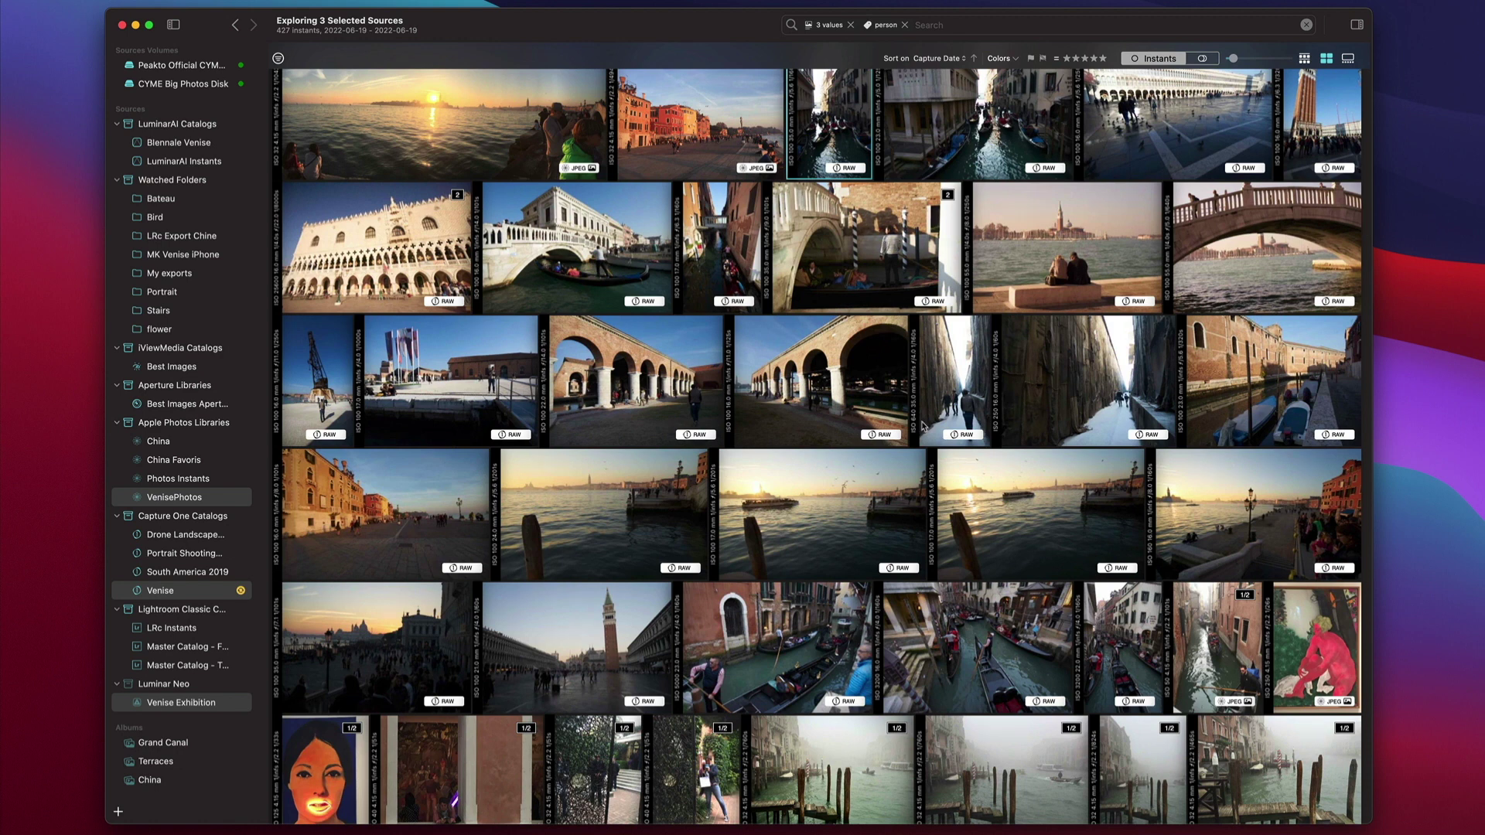
pyautogui.scroll(-5, 922, 426)
pyautogui.scroll(3, 922, 425)
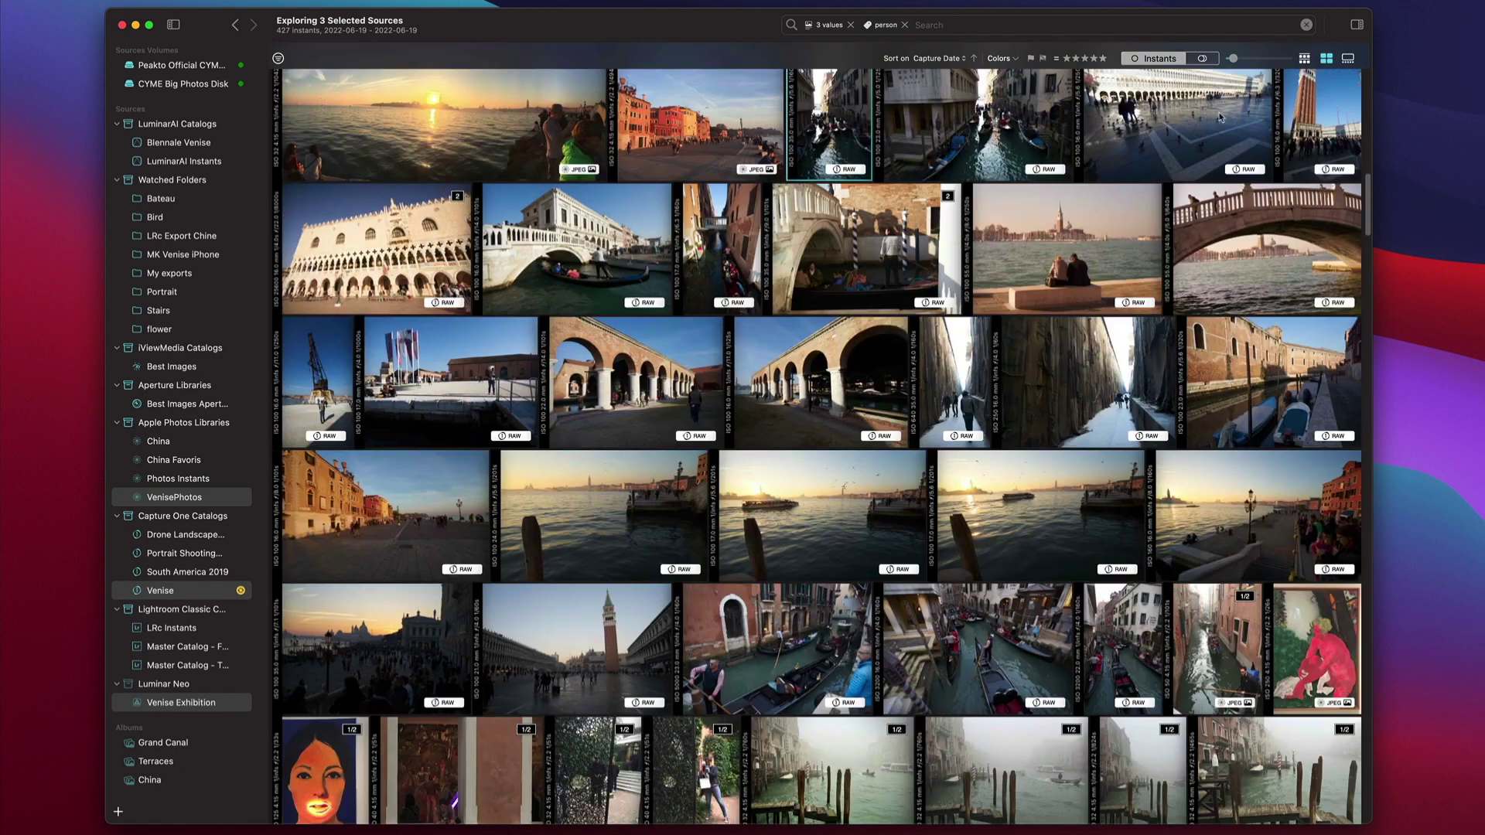
# Switch to the Panorama view with the search cleared and filter it afresh by the keyword "person".
pyautogui.click(1306, 25)
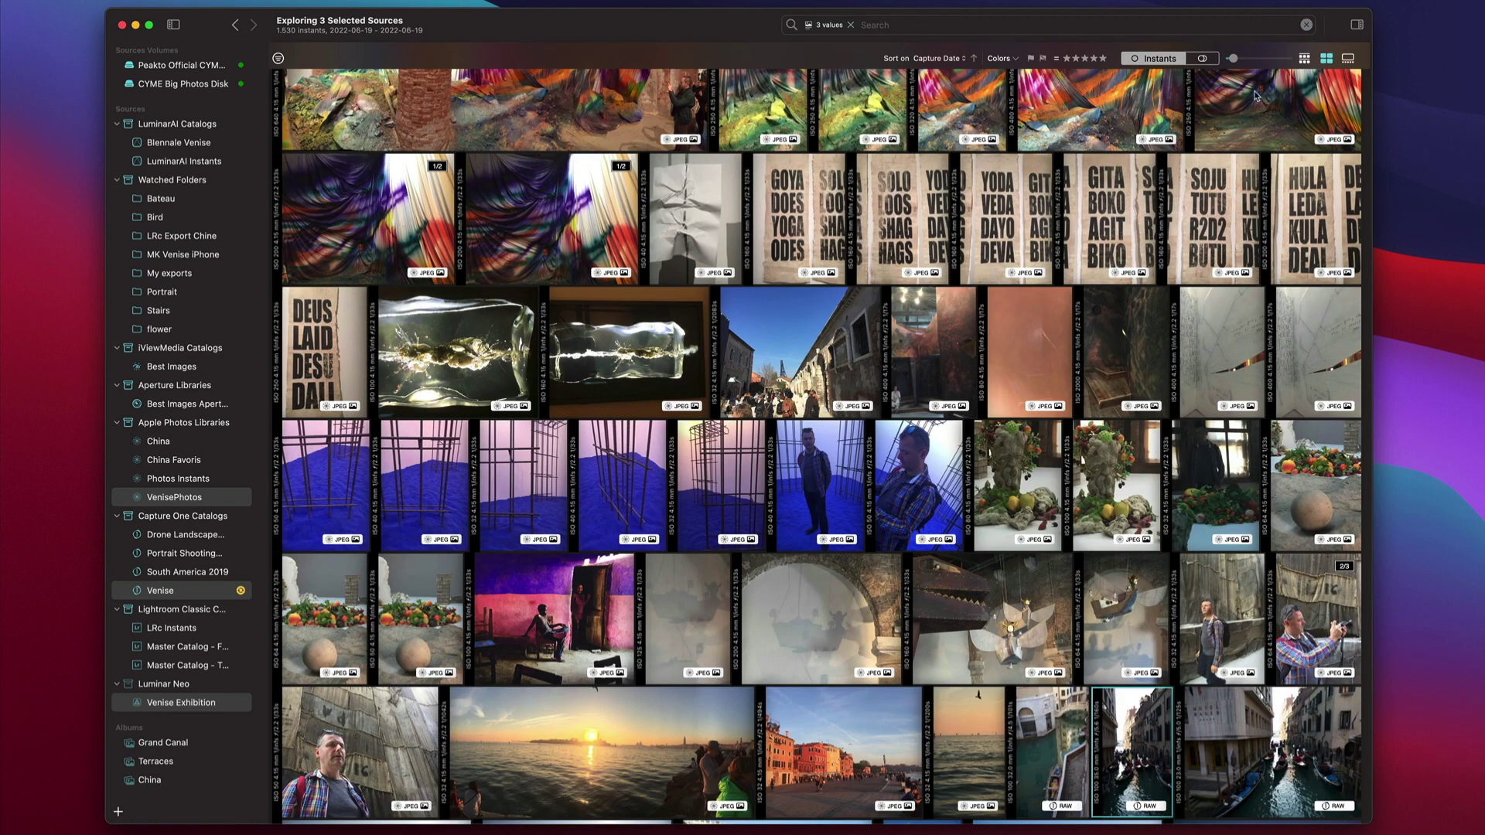
pyautogui.click(1305, 59)
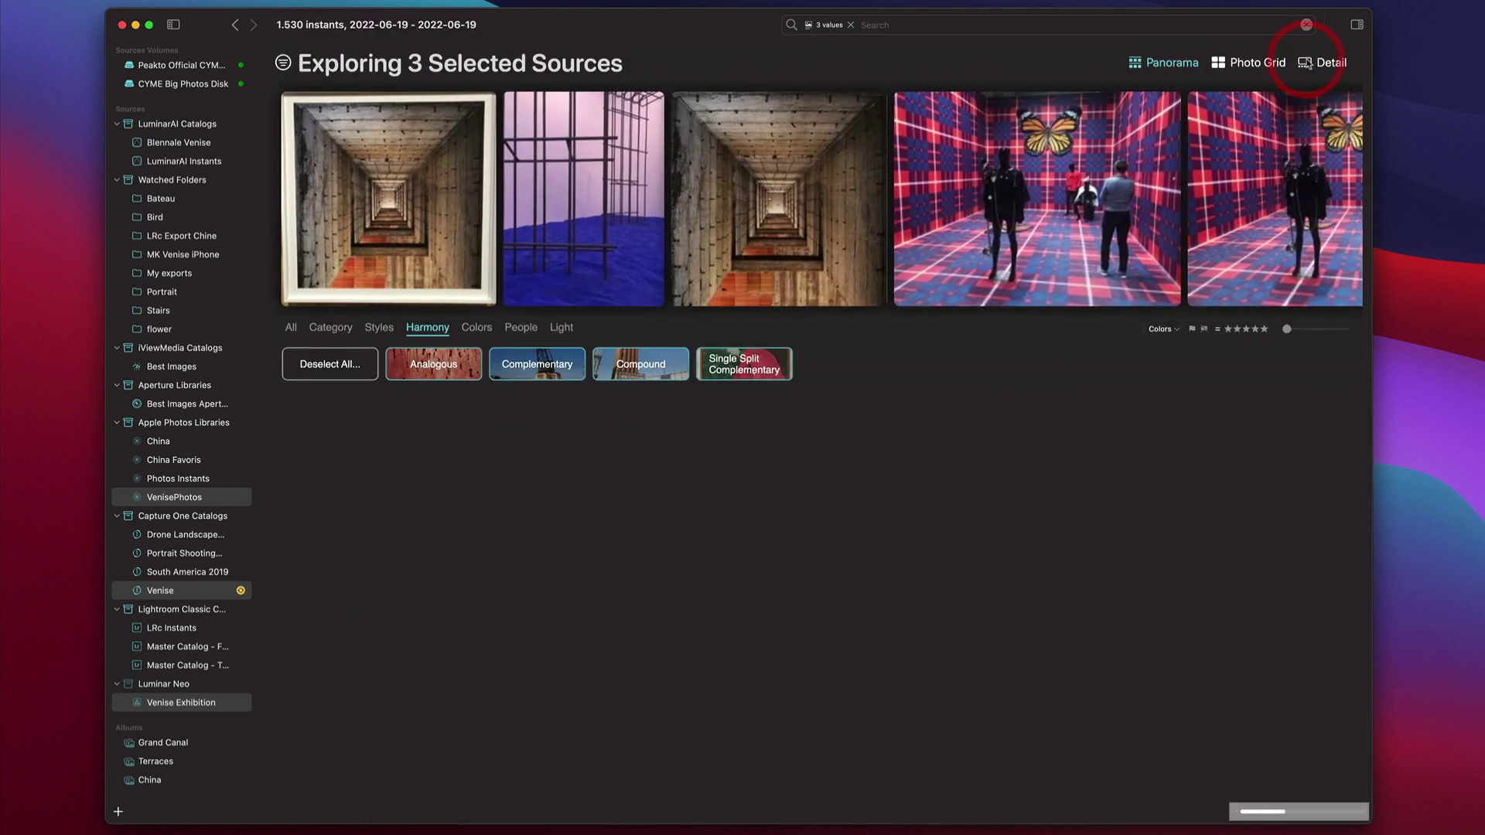
pyautogui.click(876, 23)
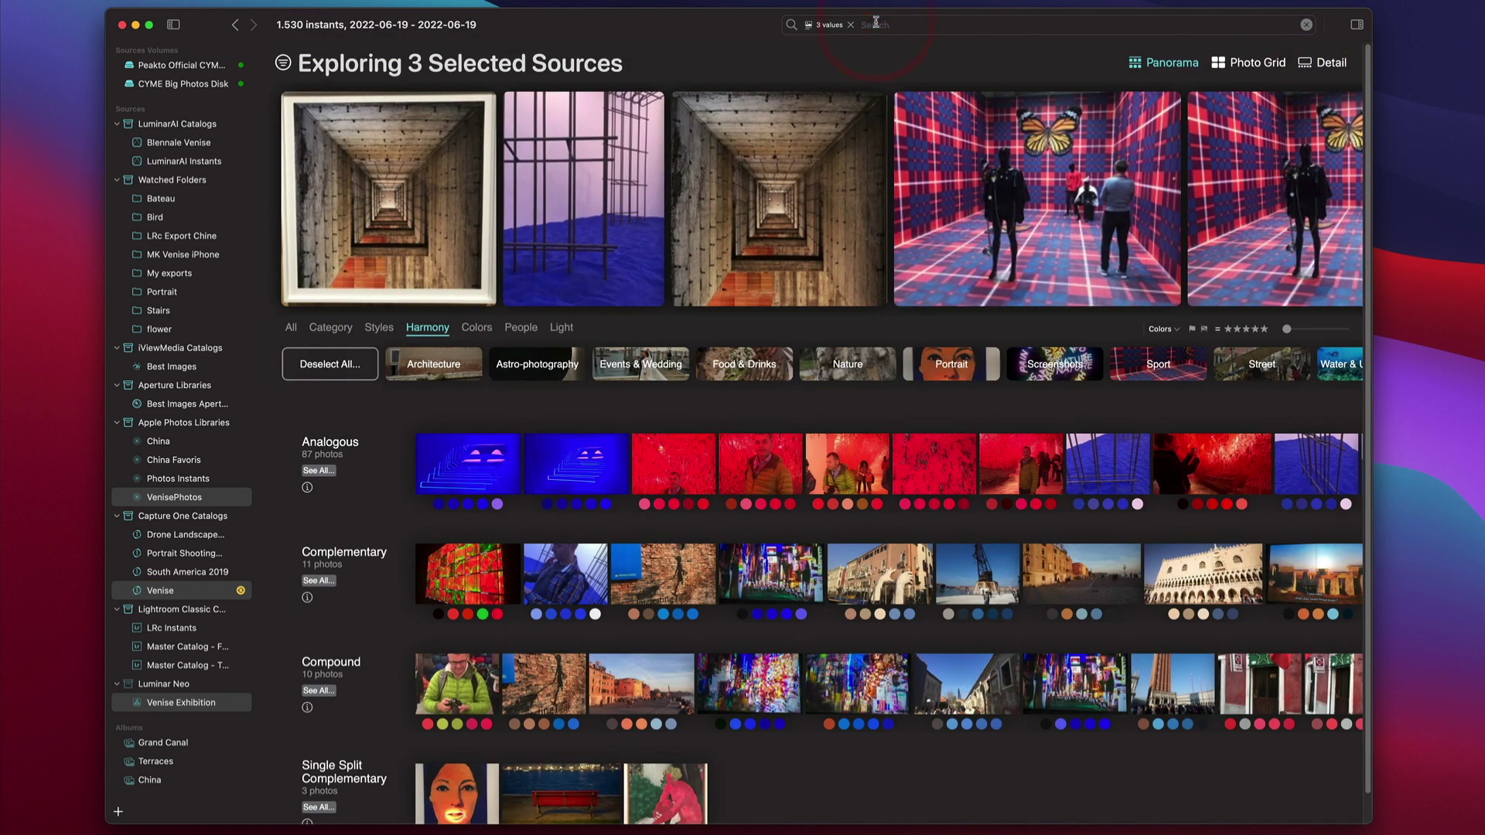
pyautogui.write('per')
pyautogui.click(815, 80)
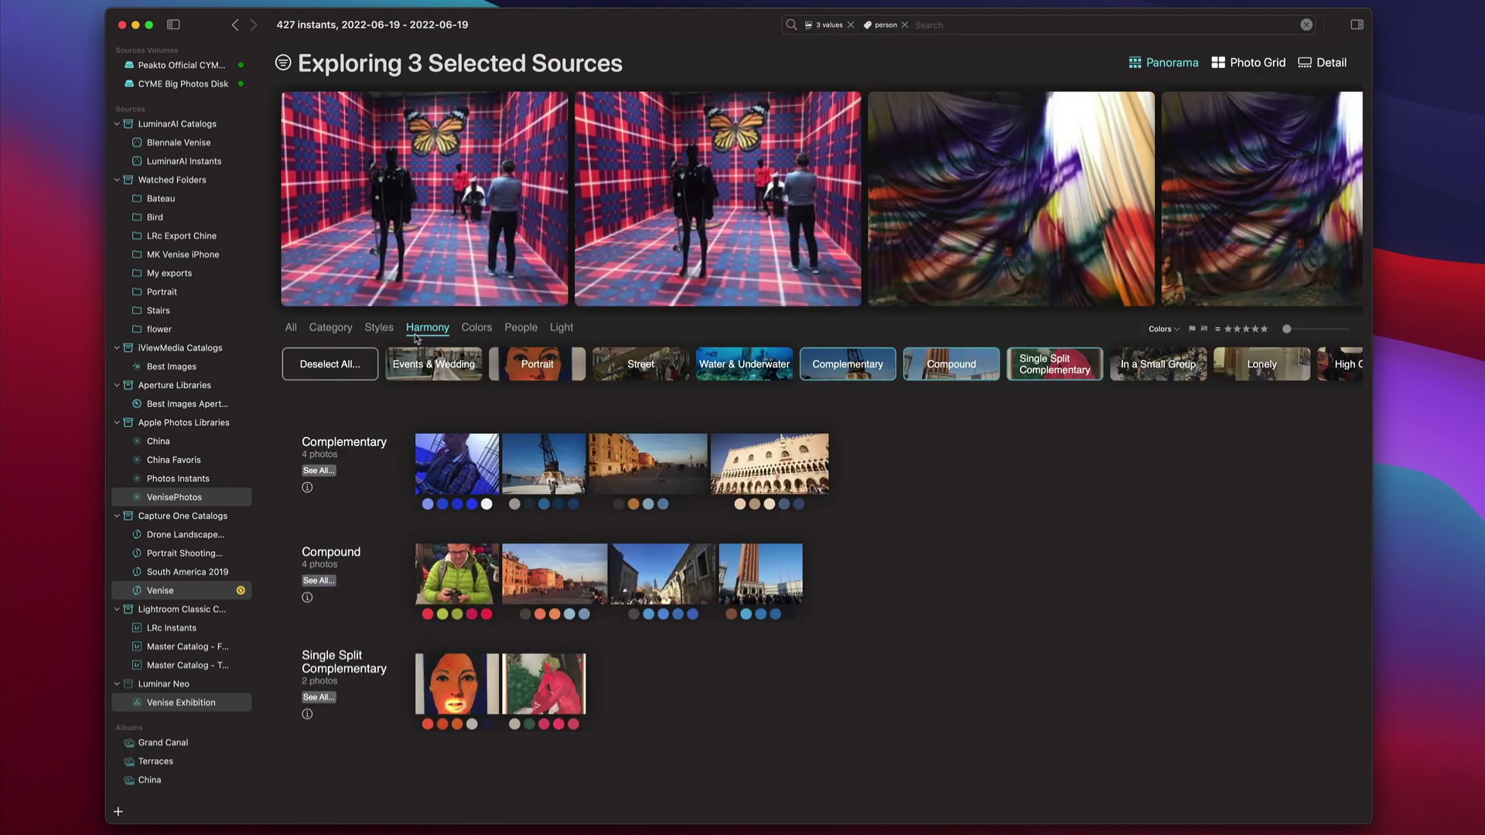
# View the person photos grouped by category, including further along the Street row, and by harmony.
pyautogui.click(334, 329)
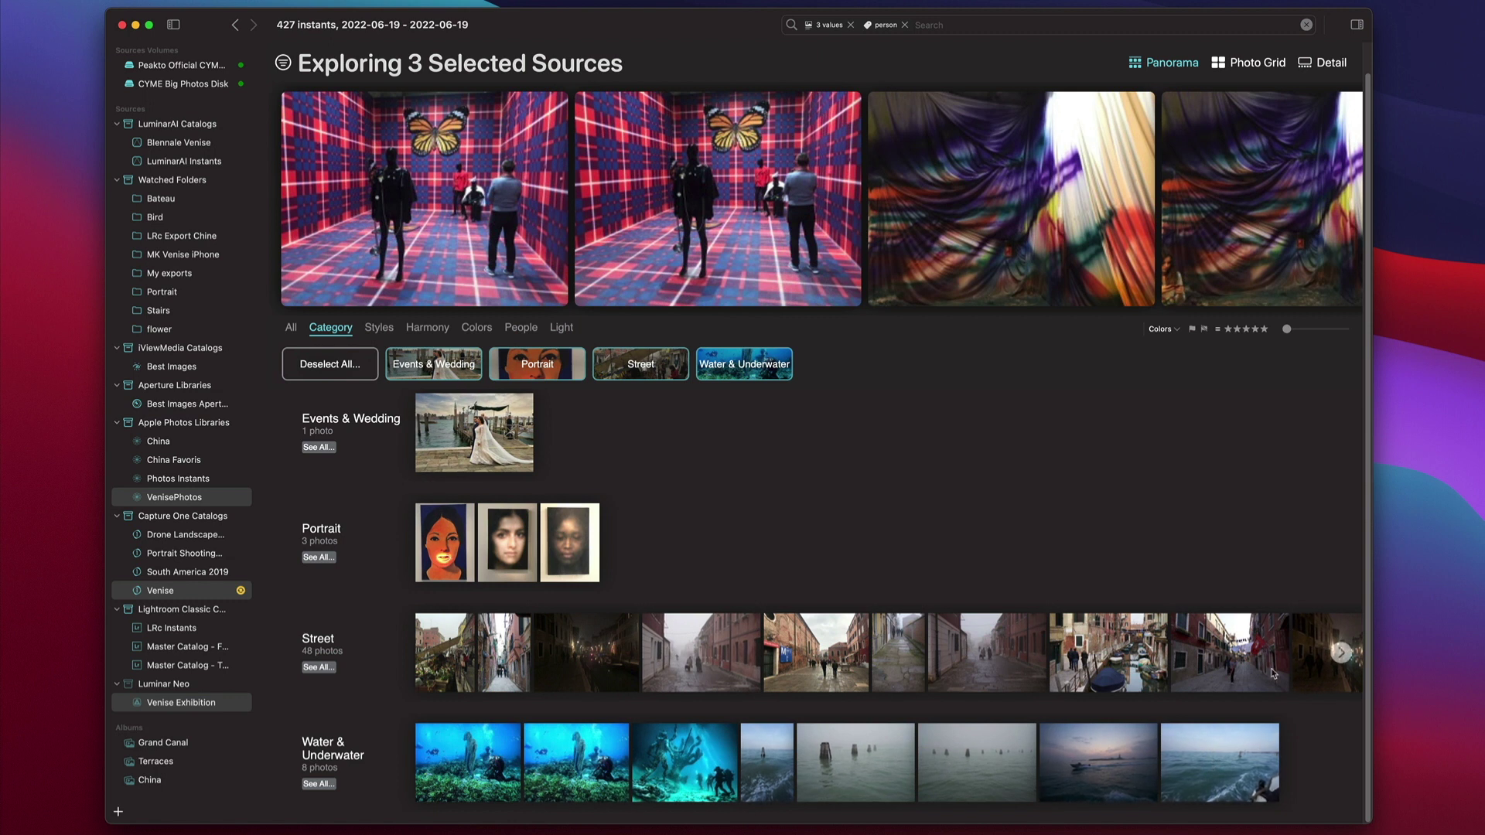
pyautogui.click(1341, 655)
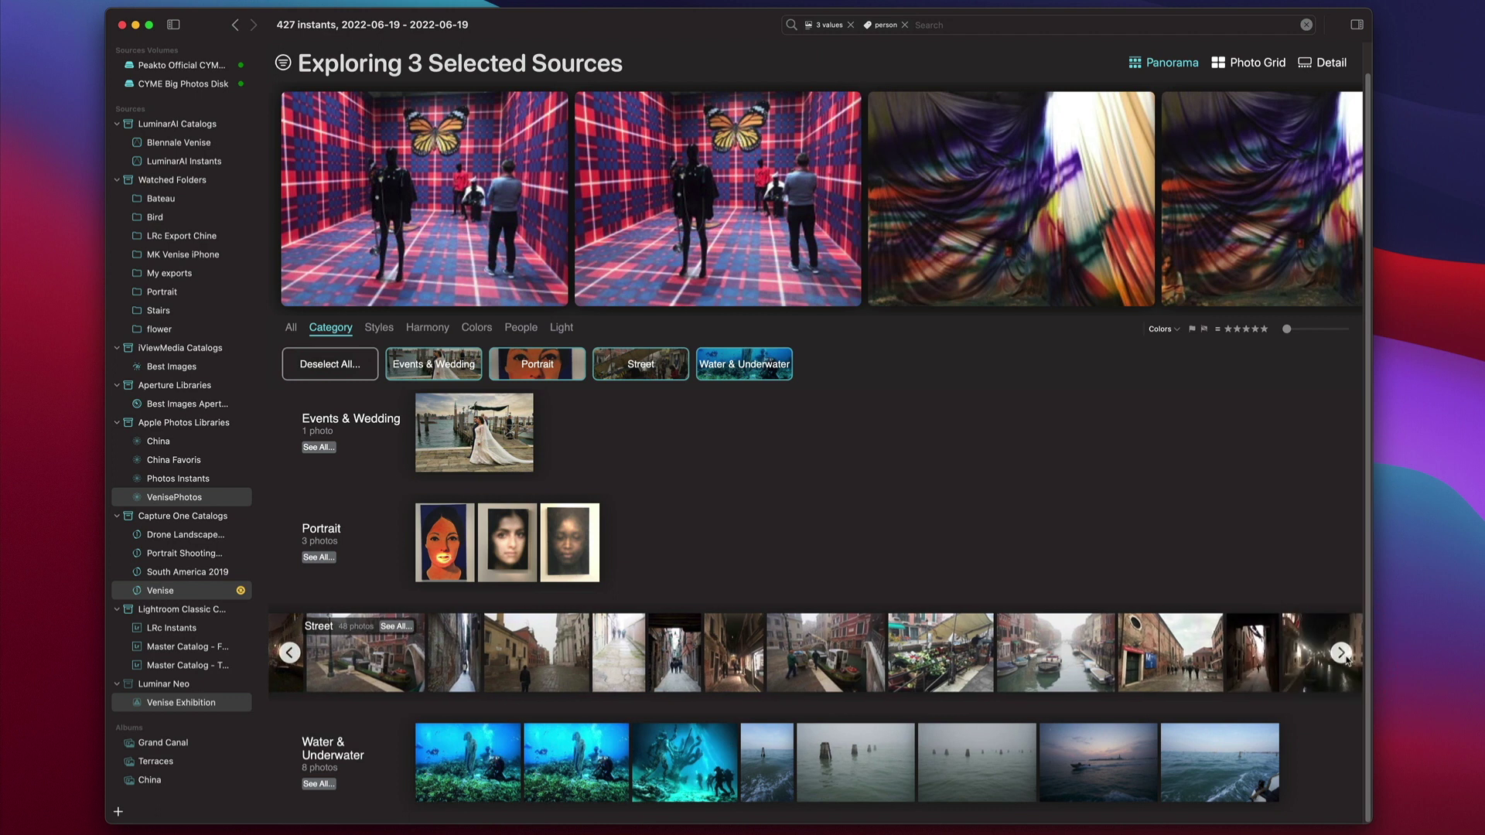
pyautogui.click(426, 328)
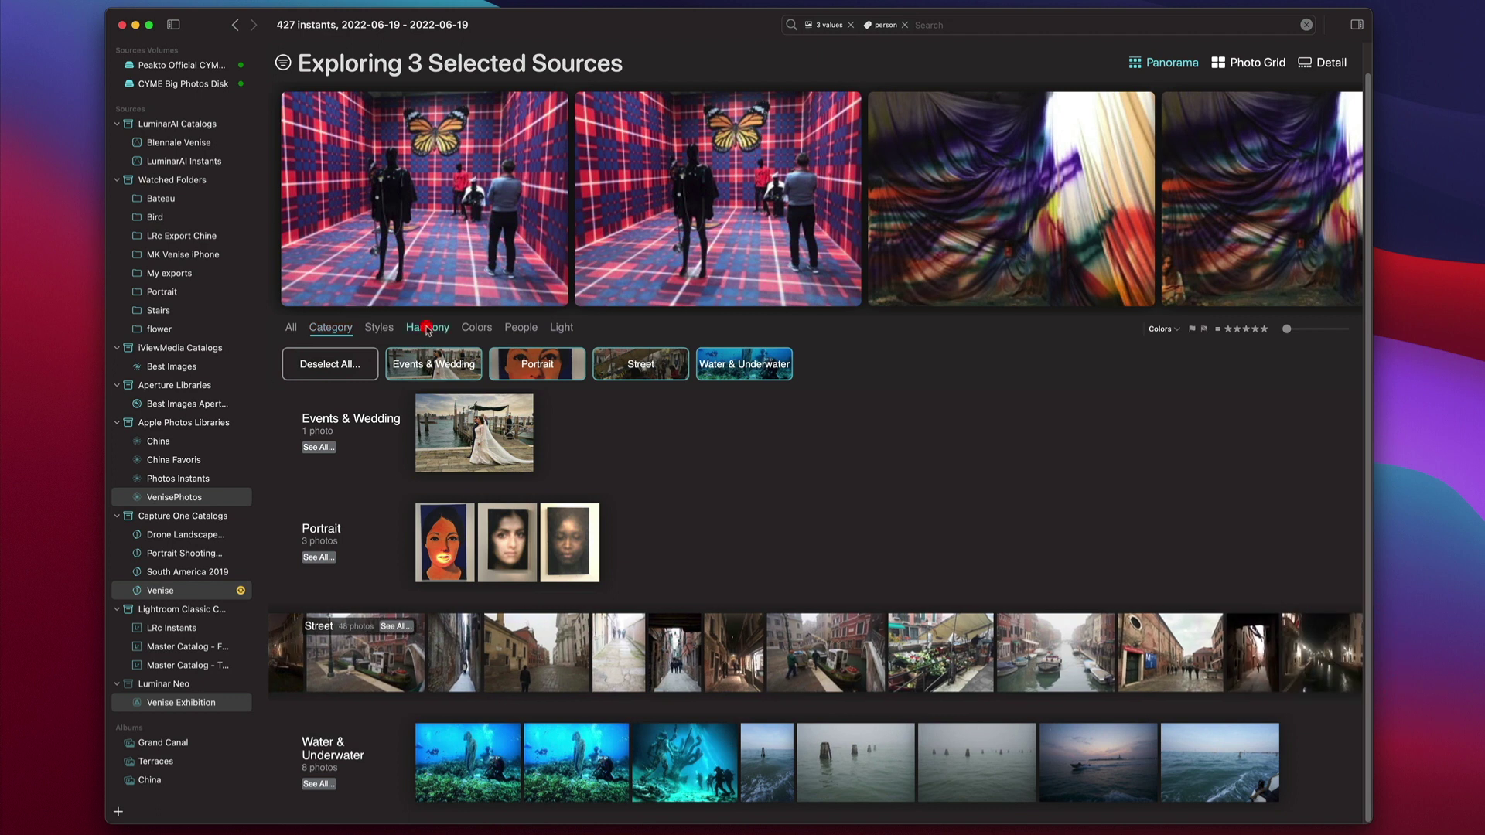